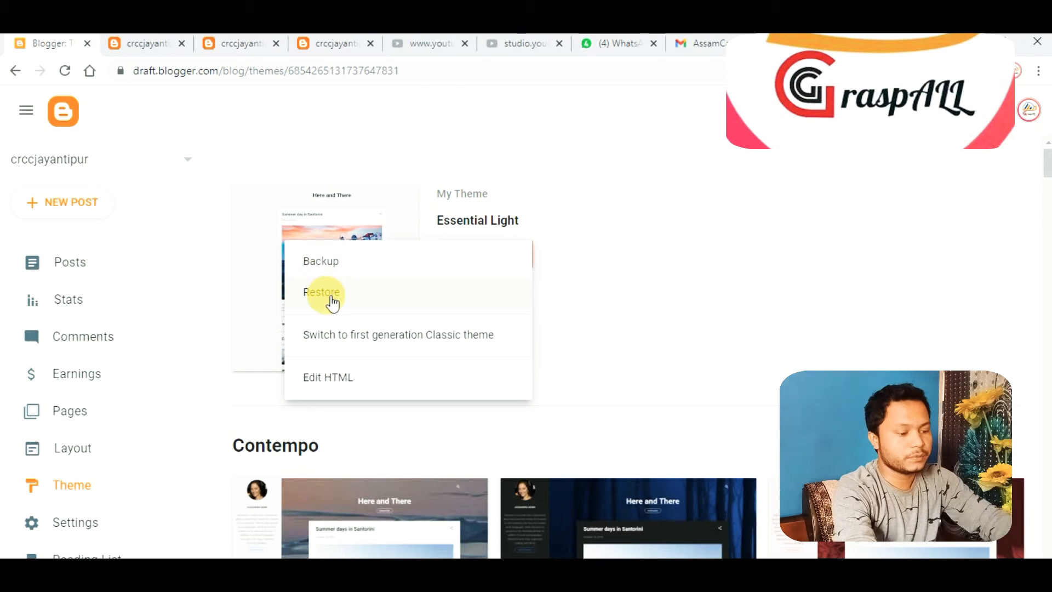
# Restore the blog's theme from the Sora Bank XML file on the Desktop.
pyautogui.click(333, 296)
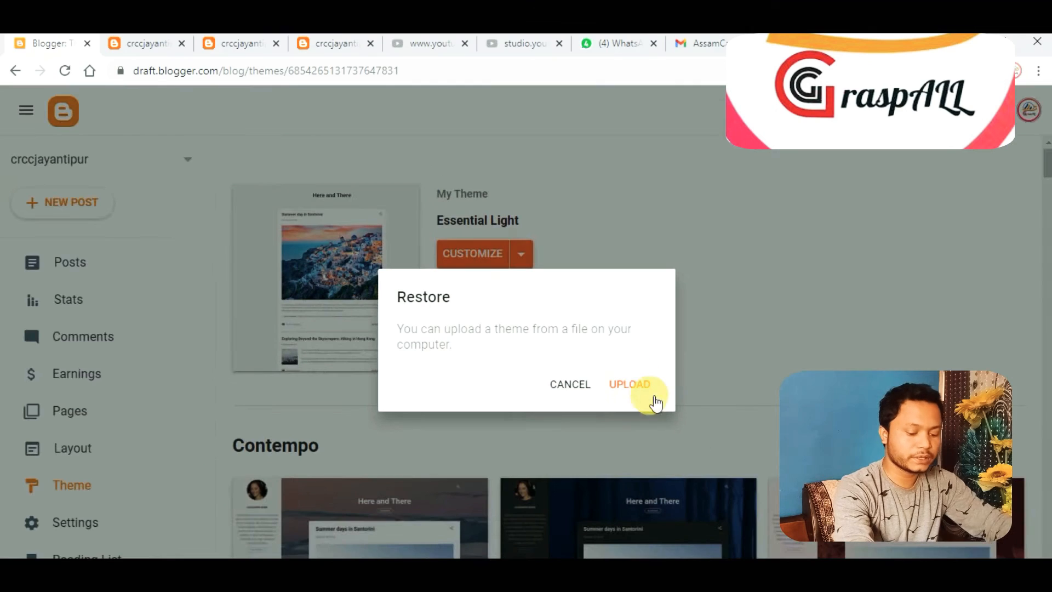
pyautogui.click(630, 384)
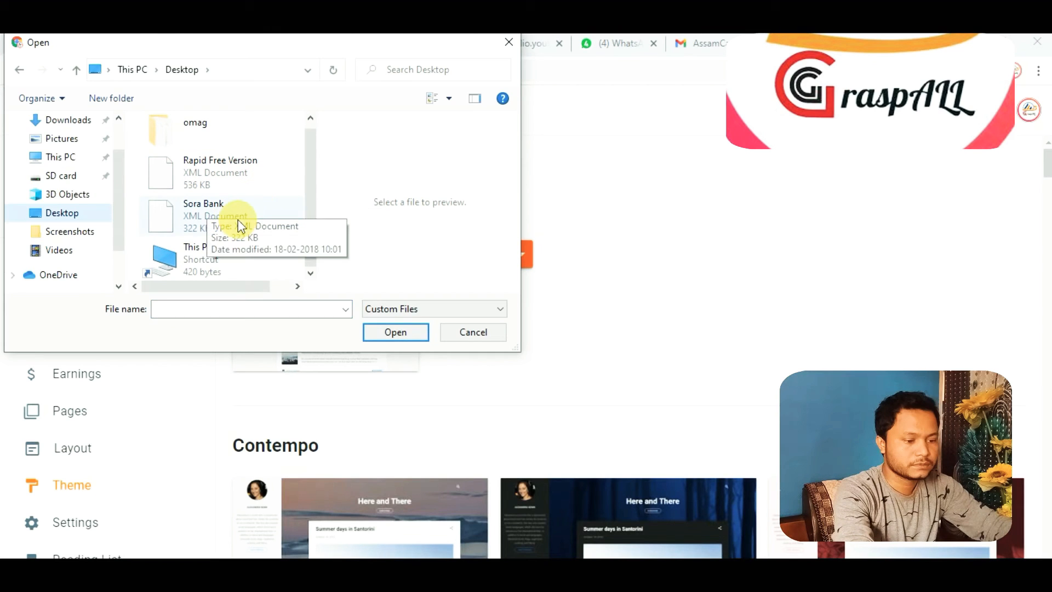
pyautogui.click(254, 208)
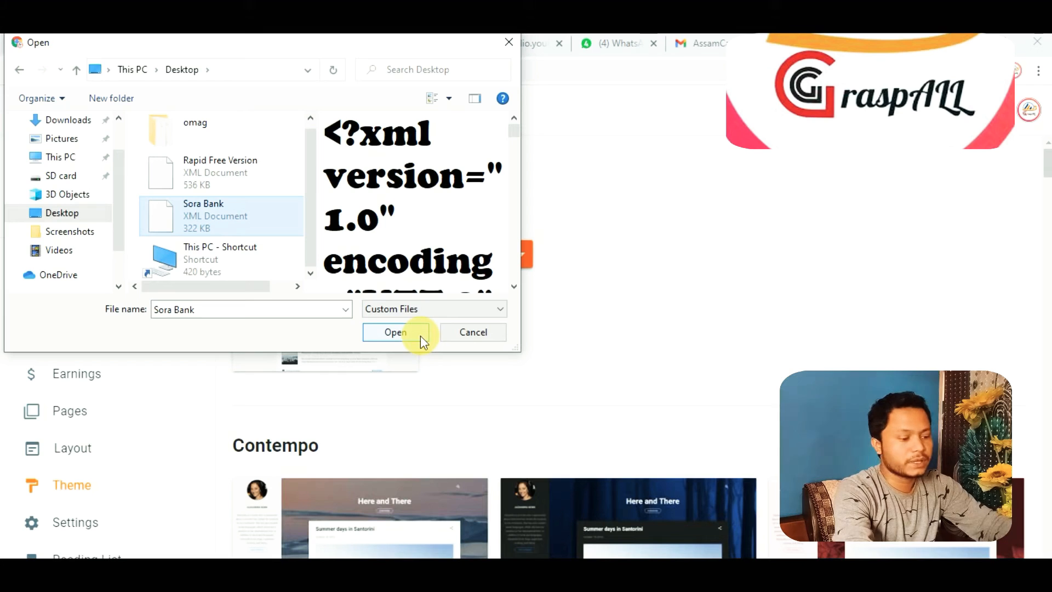
pyautogui.click(399, 333)
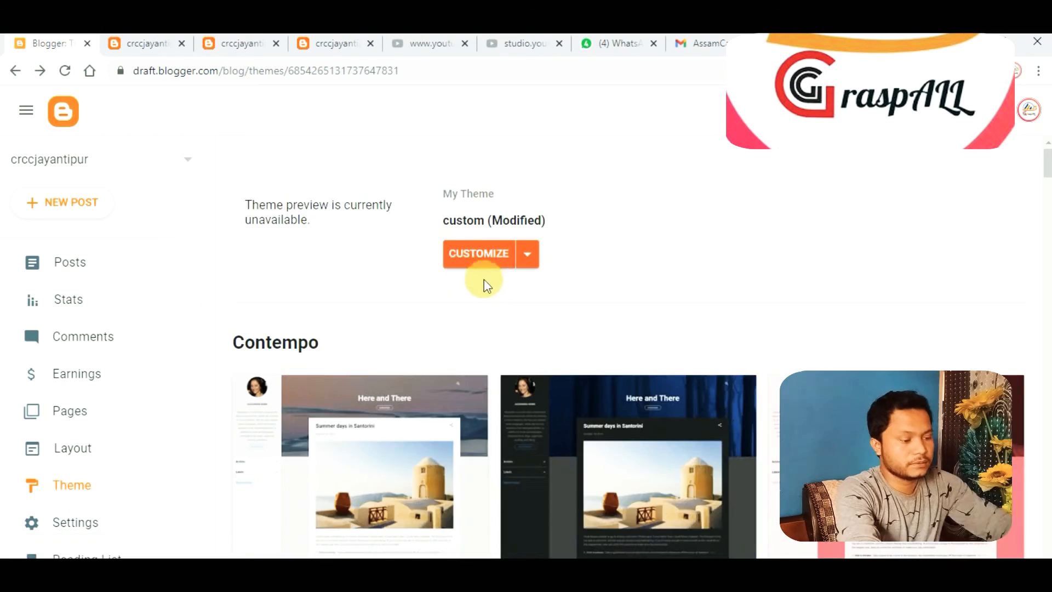
# Open the published blog and look over the restored theme's home page.
pyautogui.scroll(-5, 444, 285)
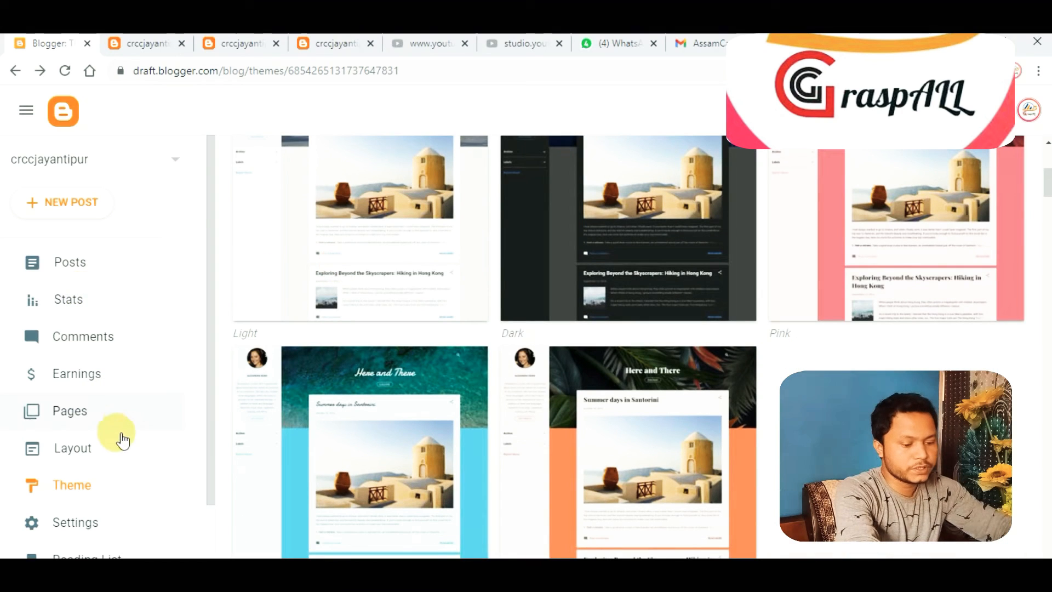
pyautogui.scroll(-2, 117, 438)
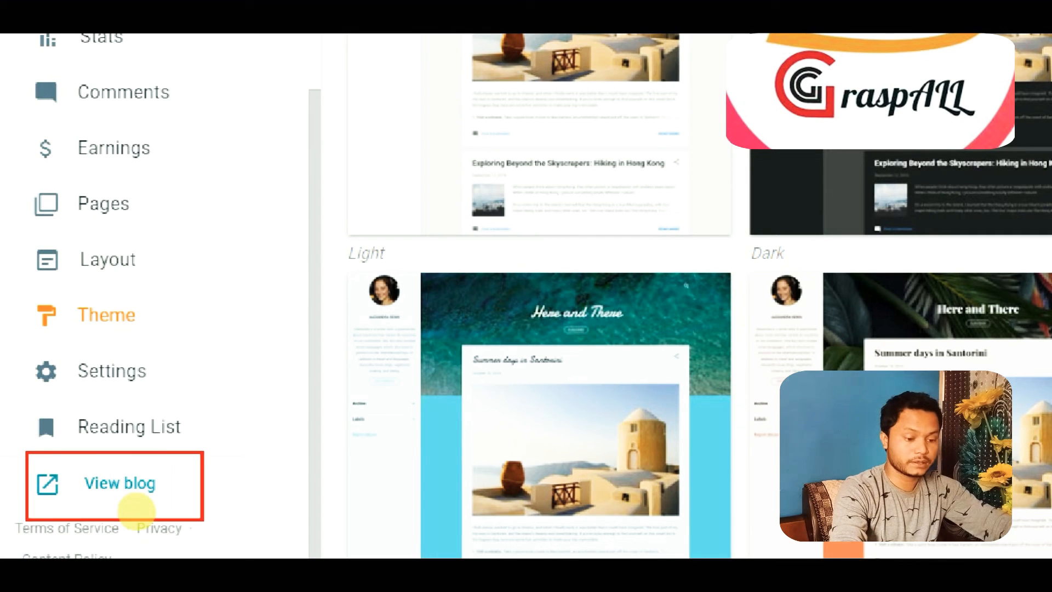
pyautogui.click(141, 506)
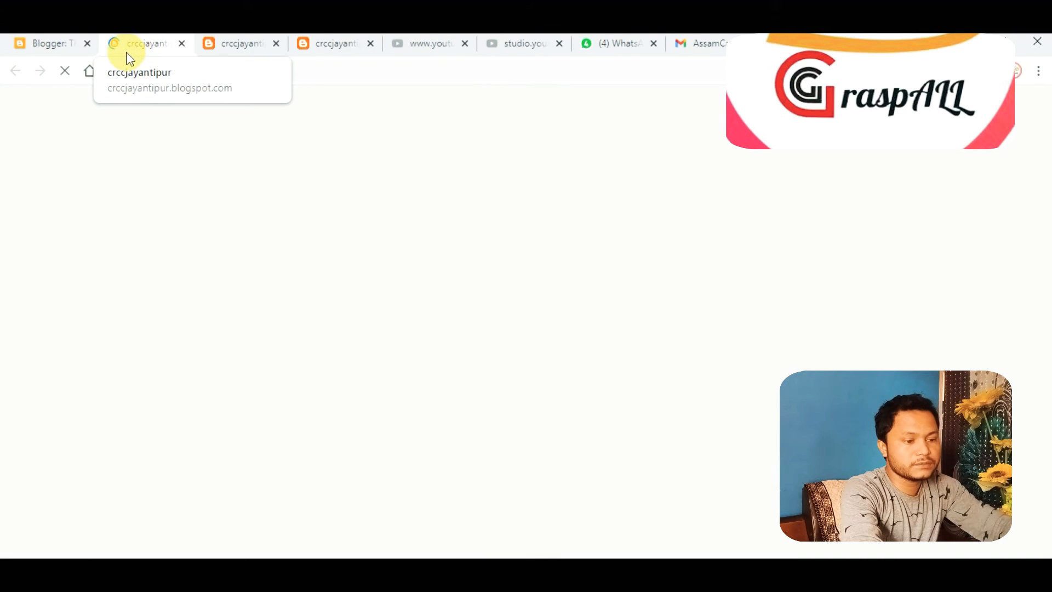
pyautogui.scroll(-3, 227, 328)
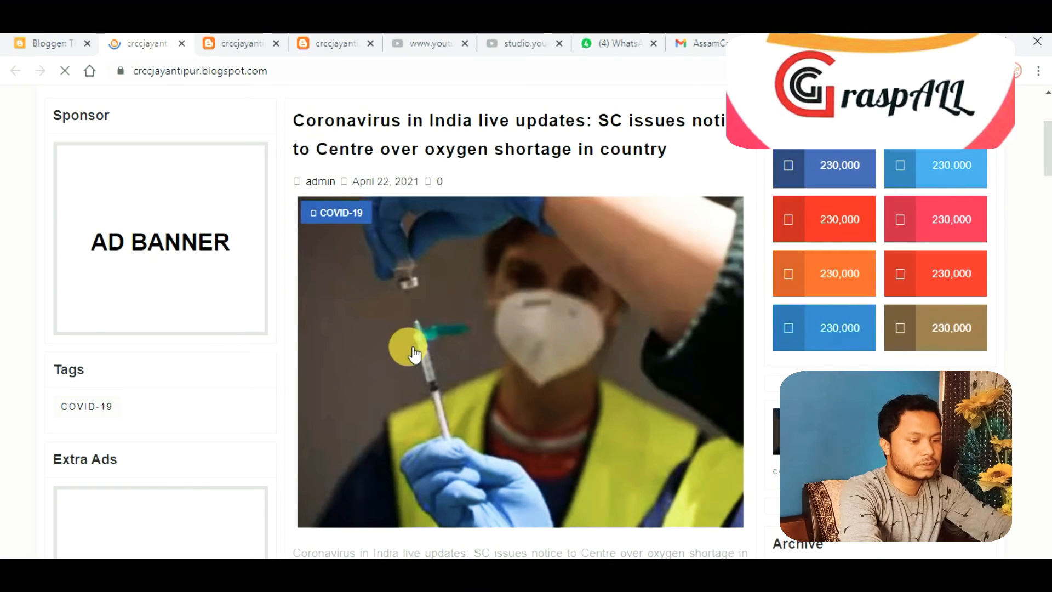
pyautogui.scroll(4, 414, 353)
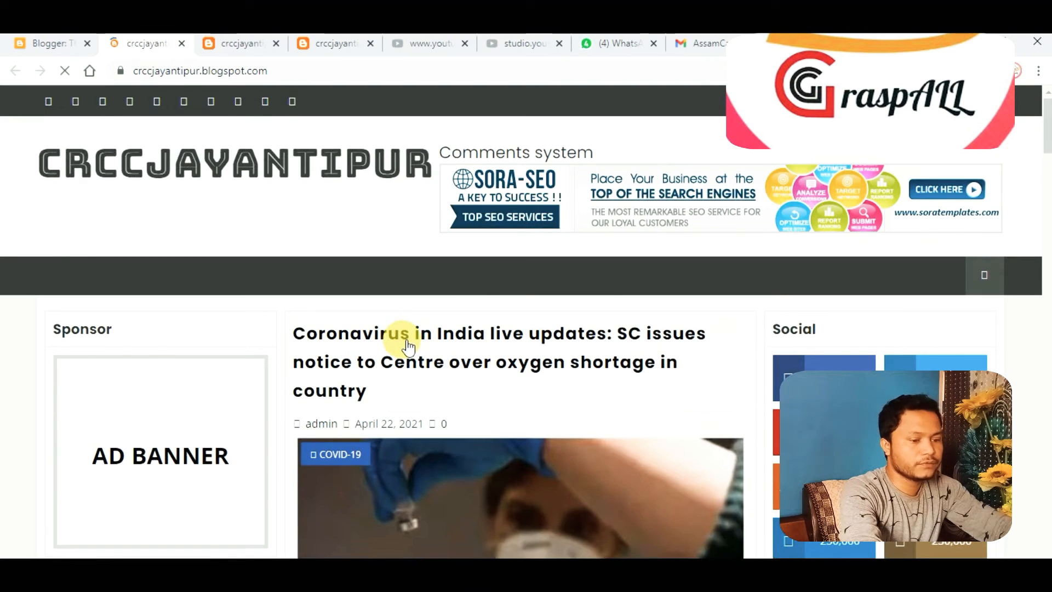
pyautogui.scroll(-3, 407, 348)
pyautogui.scroll(-2, 413, 355)
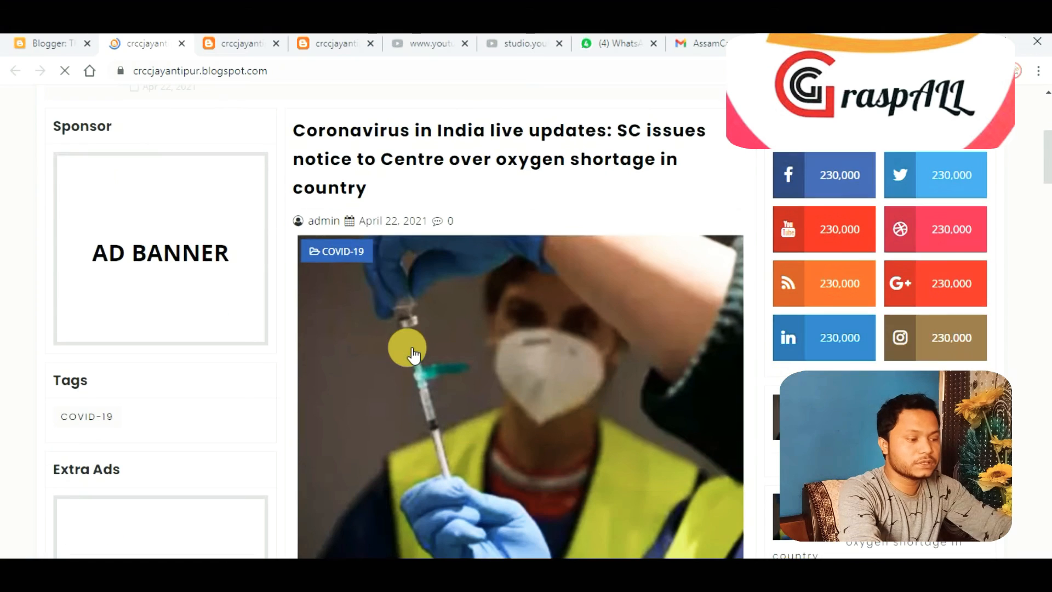
pyautogui.scroll(-20, 412, 355)
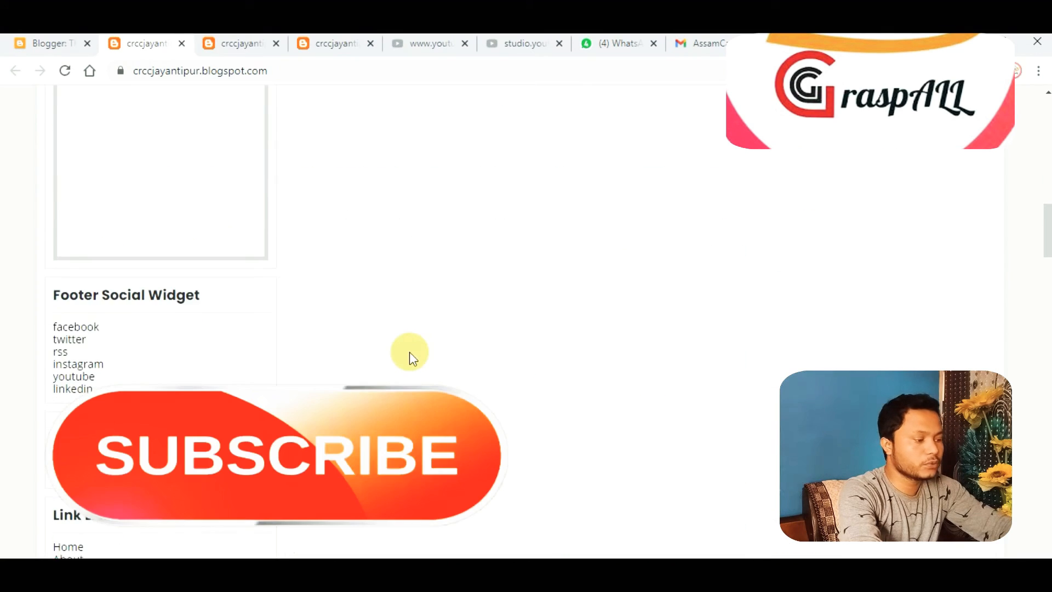
pyautogui.scroll(20, 409, 351)
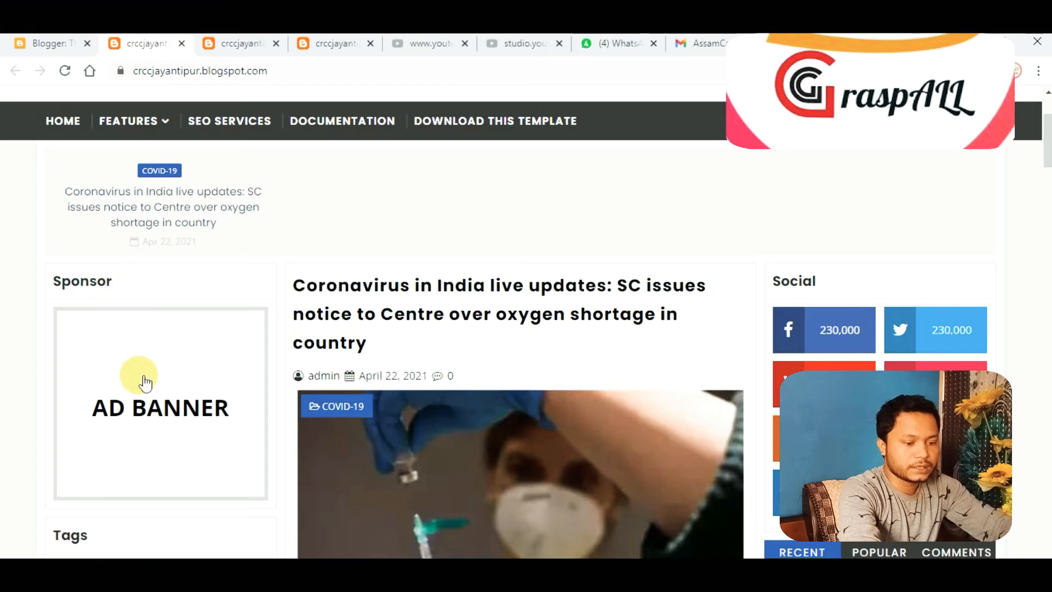
# Examine the blog's post area, sidebar link lists and social widgets, header title and top social icons.
pyautogui.scroll(-1, 142, 388)
pyautogui.scroll(1, 132, 378)
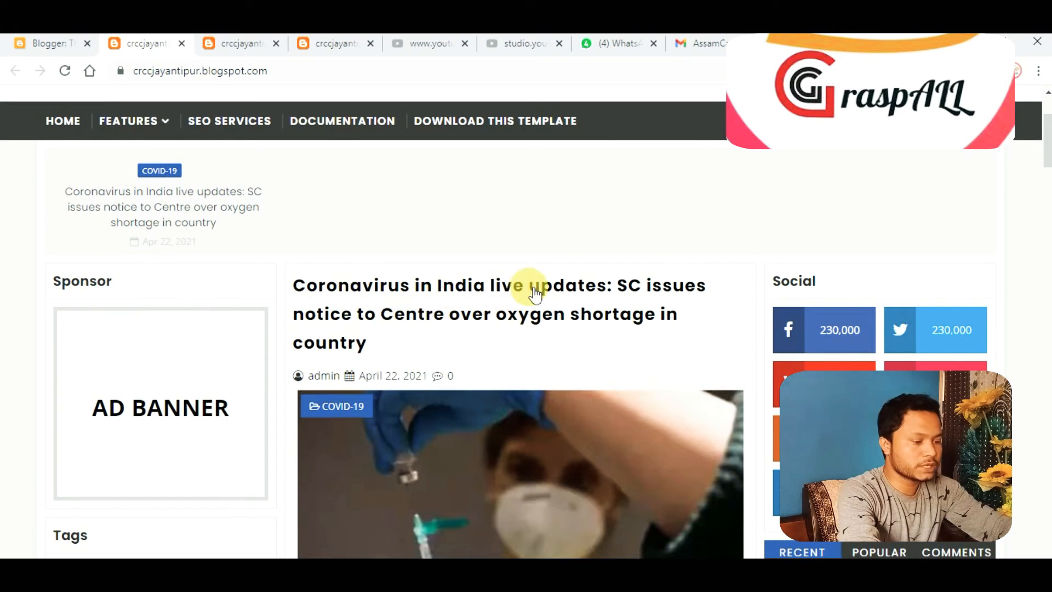
pyautogui.scroll(-15, 527, 328)
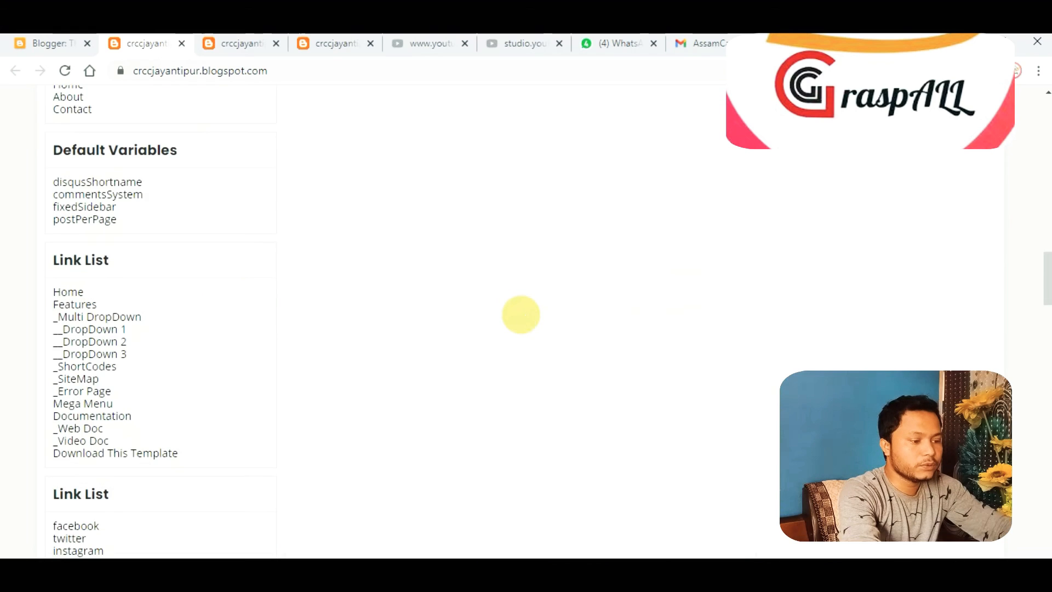
pyautogui.scroll(-7, 521, 319)
pyautogui.scroll(7, 520, 317)
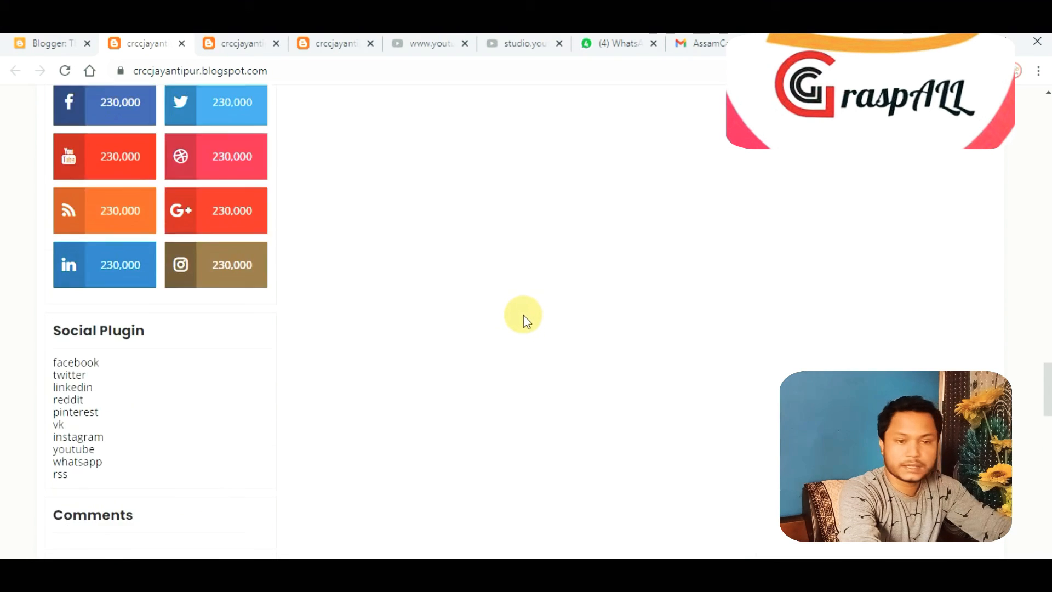
pyautogui.scroll(20, 517, 310)
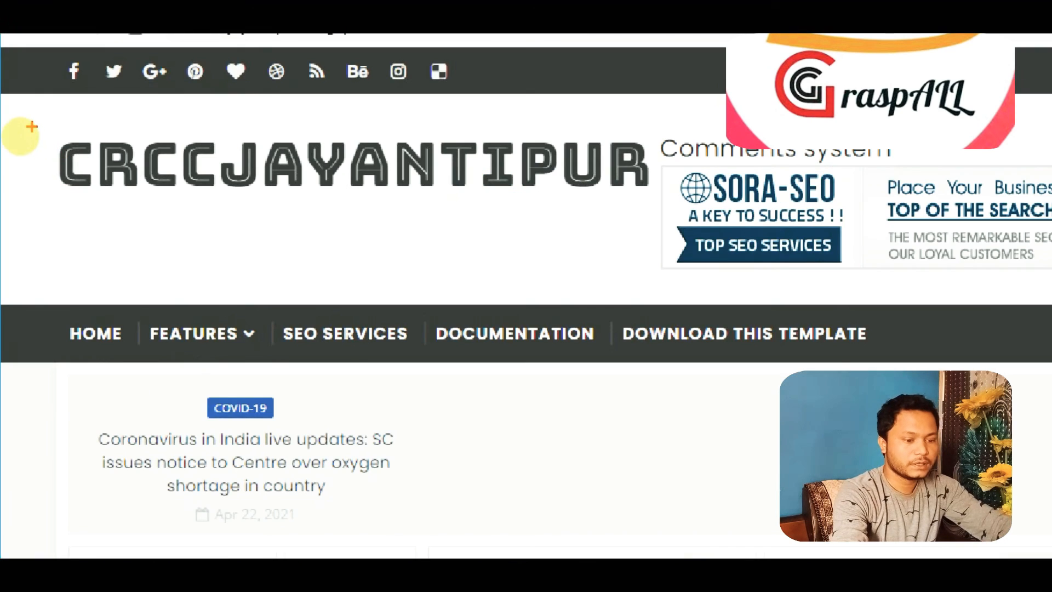
pyautogui.moveTo(26, 120)
pyautogui.mouseDown()
pyautogui.moveTo(108, 166)
pyautogui.moveTo(541, 231)
pyautogui.moveTo(655, 225)
pyautogui.mouseUp()
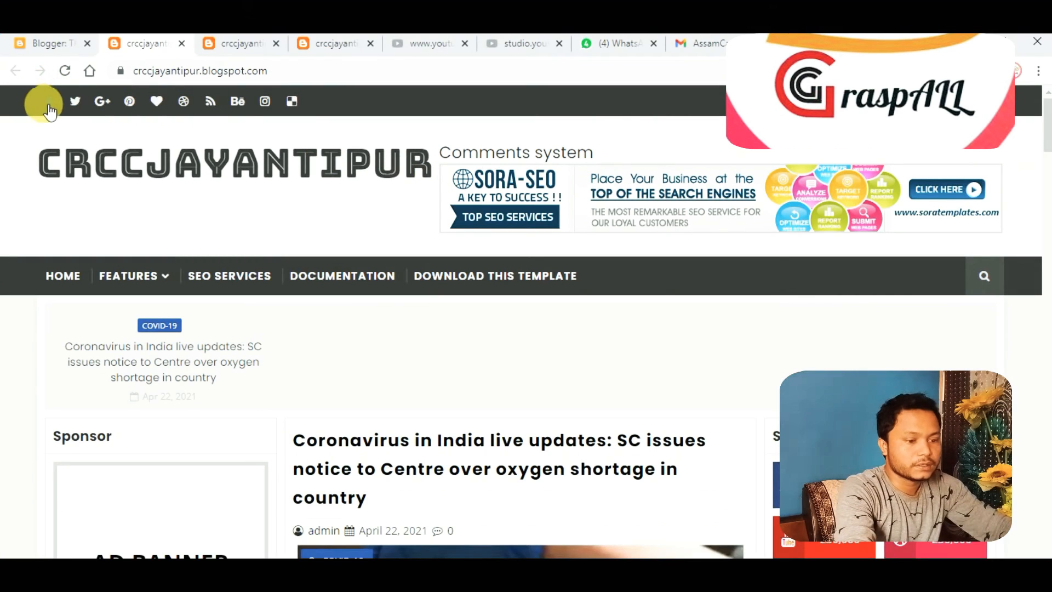
pyautogui.scroll(-4, 32, 96)
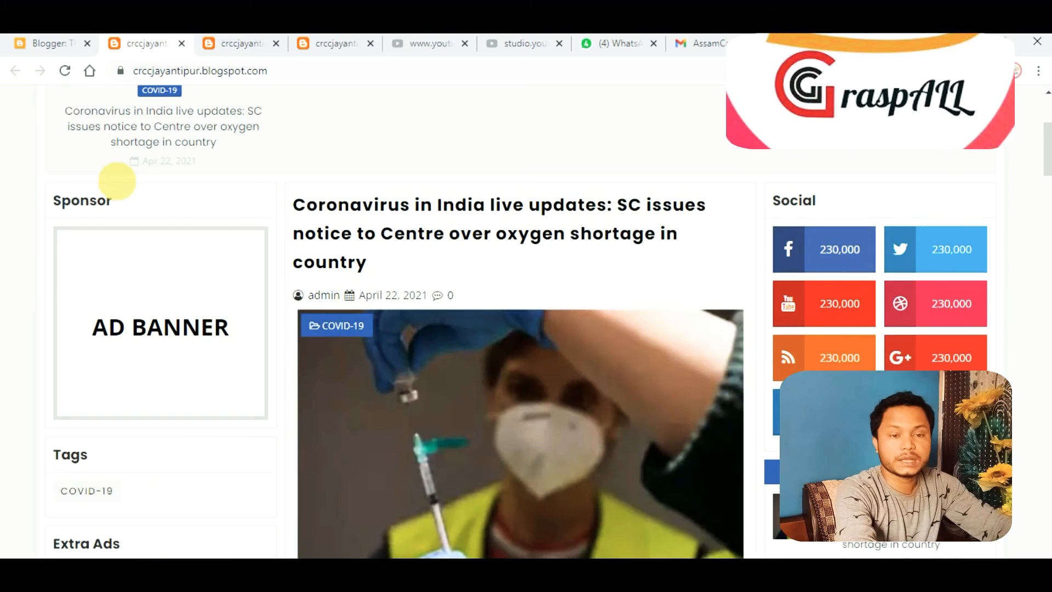
# Return to the Blogger dashboard and open the blog's Layout page to review its gadget sections.
pyautogui.click(50, 44)
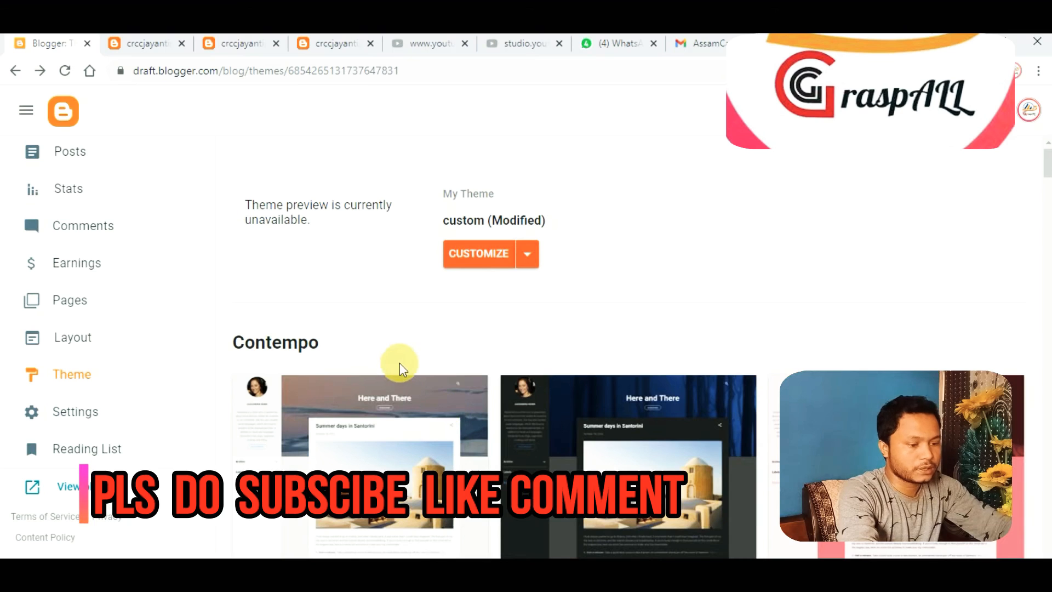
pyautogui.scroll(-2, 378, 372)
pyautogui.scroll(2, 158, 374)
pyautogui.scroll(-2, 159, 374)
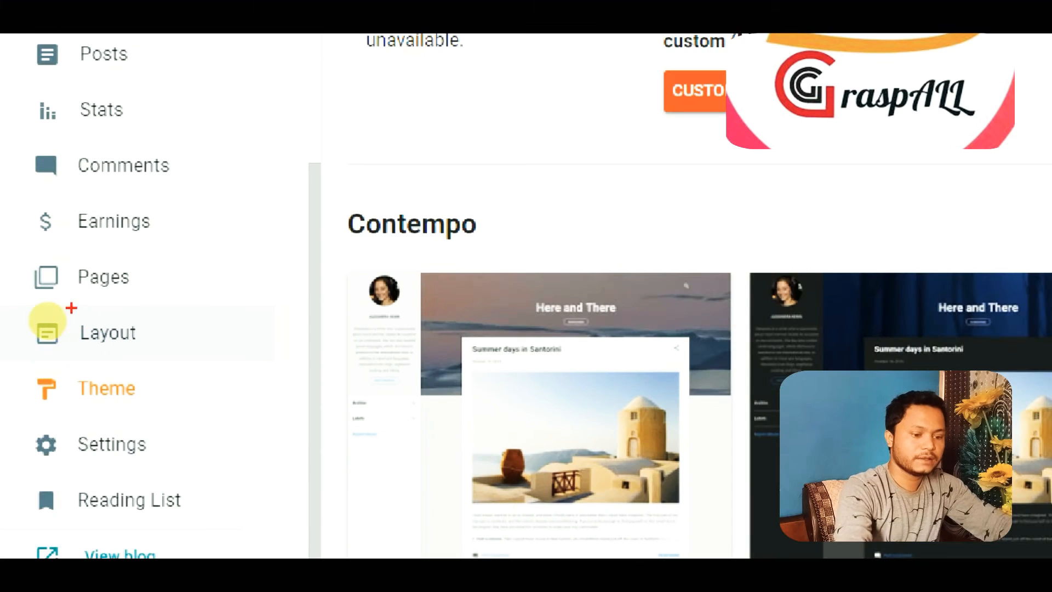
pyautogui.click(131, 362)
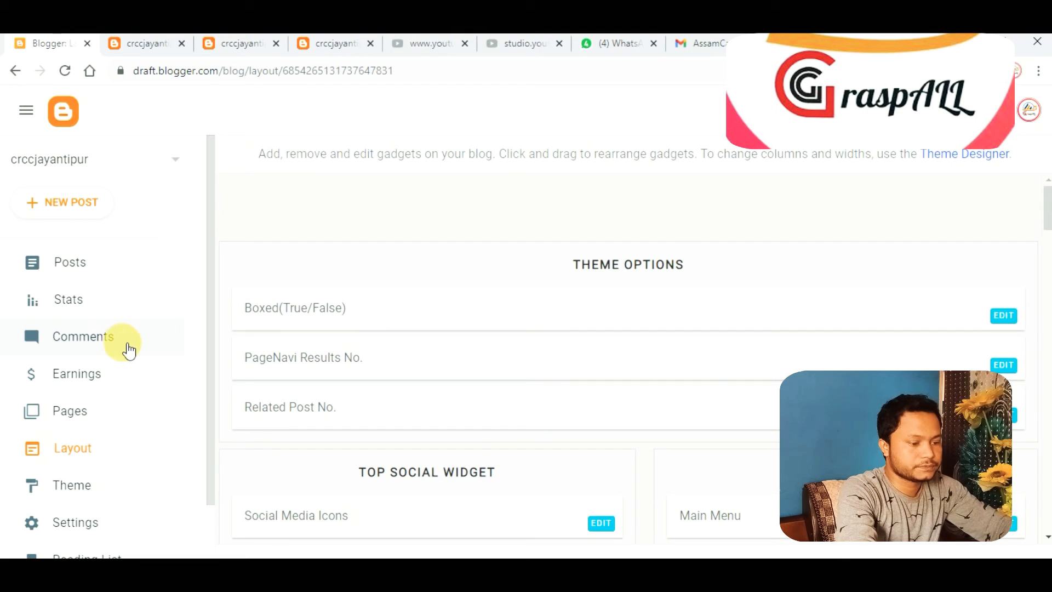
pyautogui.scroll(-5, 674, 353)
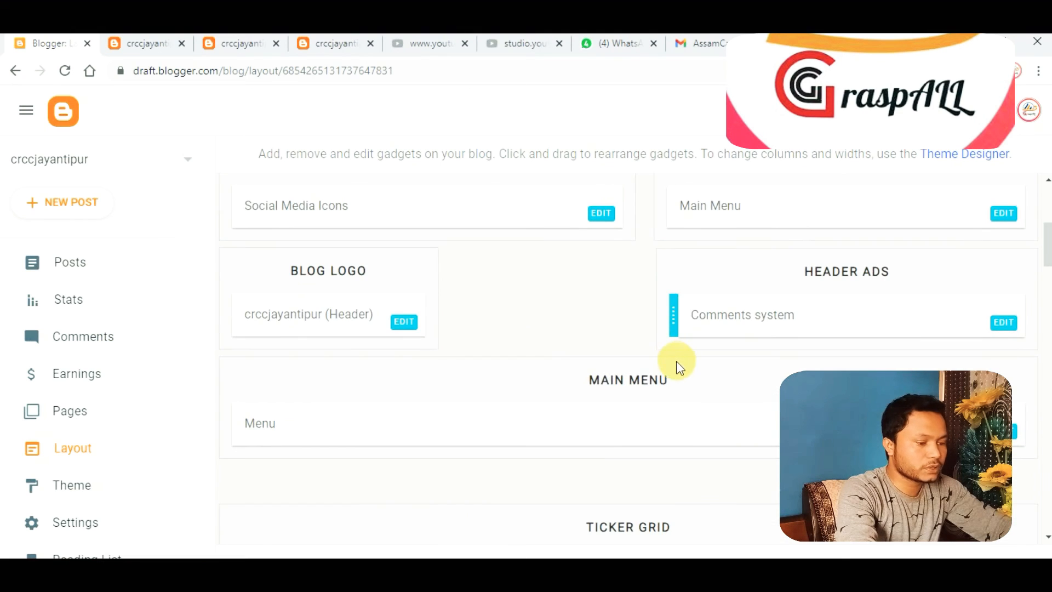
pyautogui.scroll(5, 677, 364)
pyautogui.scroll(-5, 680, 367)
pyautogui.scroll(-5, 685, 375)
pyautogui.scroll(5, 685, 375)
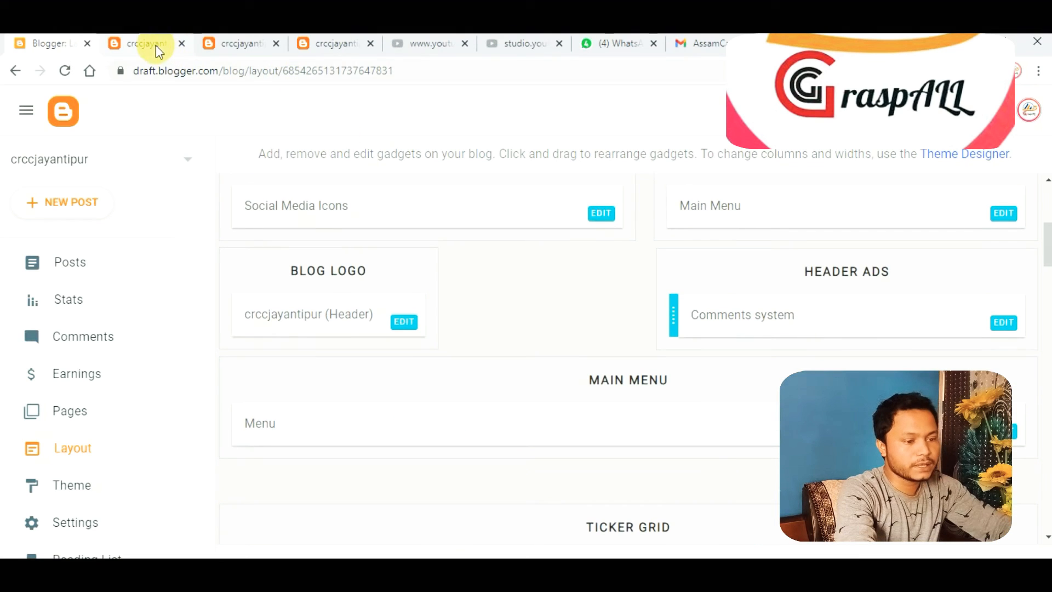
# Compare with the published blog, outlining its sidebars, post area, ticker strip and lower section on screen, and clear the outlines.
pyautogui.click(156, 45)
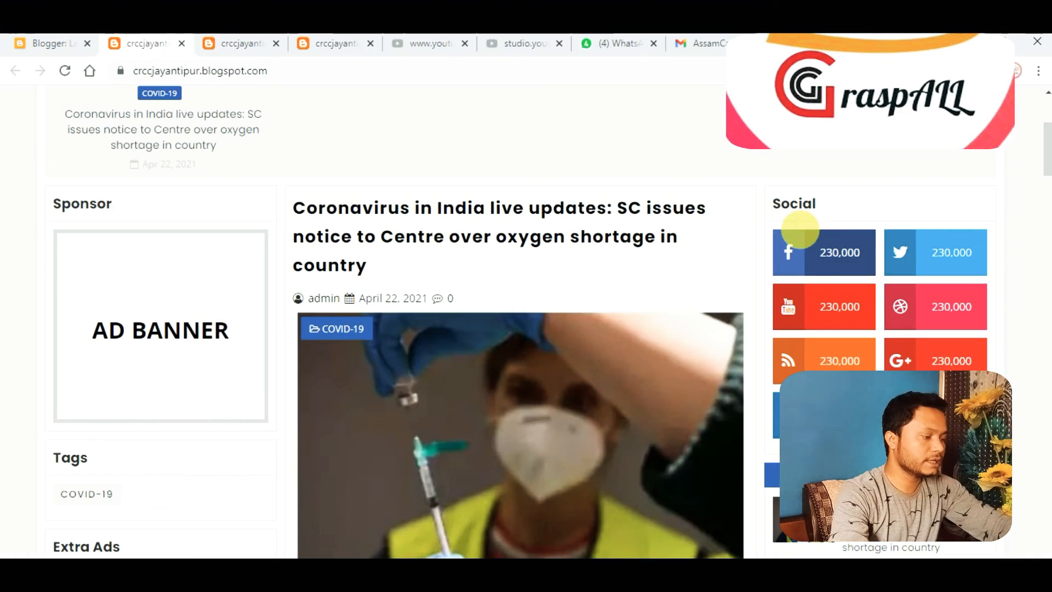
pyautogui.moveTo(761, 189)
pyautogui.mouseDown()
pyautogui.moveTo(842, 365)
pyautogui.moveTo(957, 566)
pyautogui.moveTo(1002, 556)
pyautogui.mouseUp()
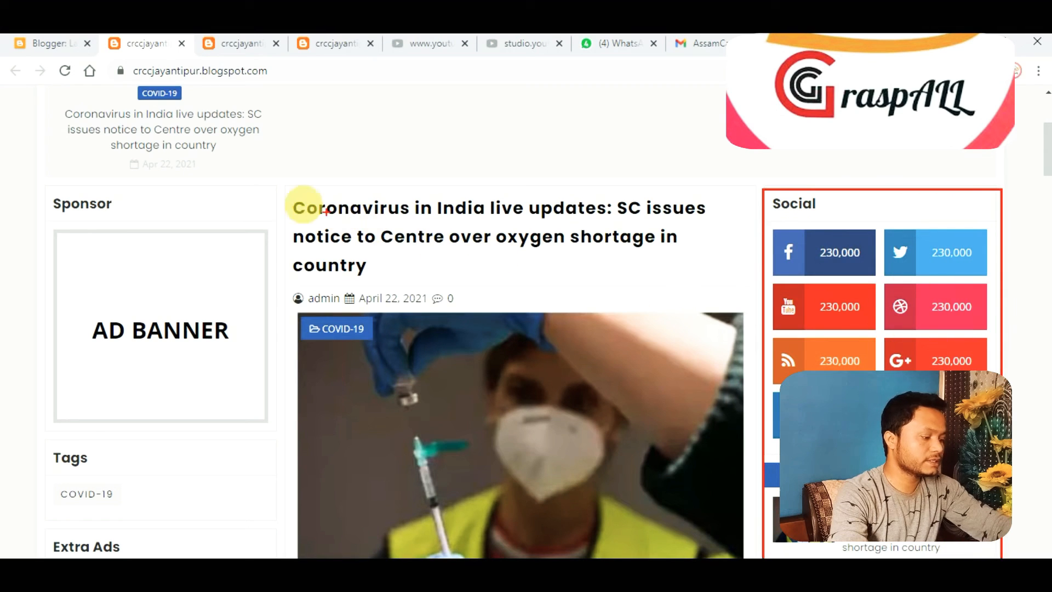
pyautogui.moveTo(284, 181)
pyautogui.mouseDown()
pyautogui.moveTo(494, 393)
pyautogui.moveTo(742, 558)
pyautogui.mouseUp()
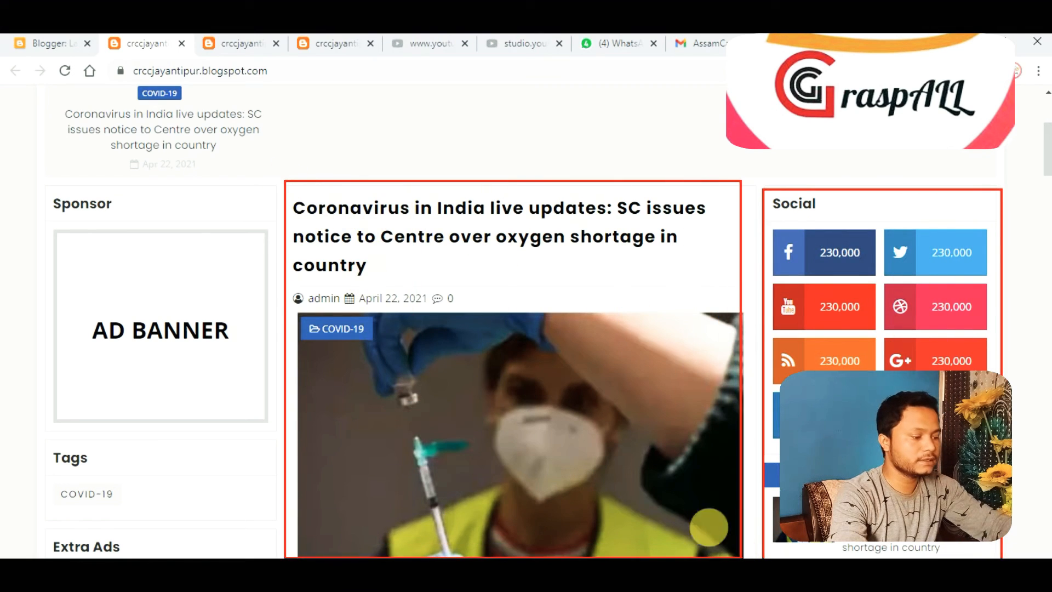
pyautogui.moveTo(34, 175)
pyautogui.mouseDown()
pyautogui.moveTo(292, 512)
pyautogui.moveTo(288, 557)
pyautogui.mouseUp()
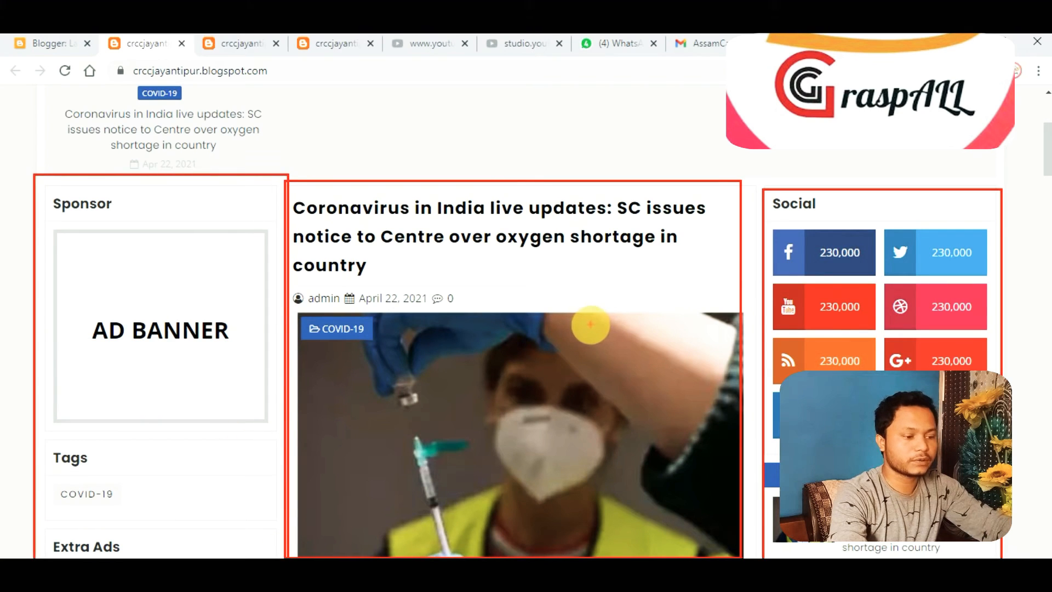
pyautogui.moveTo(22, 85)
pyautogui.mouseDown()
pyautogui.moveTo(42, 107)
pyautogui.moveTo(535, 207)
pyautogui.moveTo(968, 164)
pyautogui.moveTo(1005, 195)
pyautogui.mouseUp()
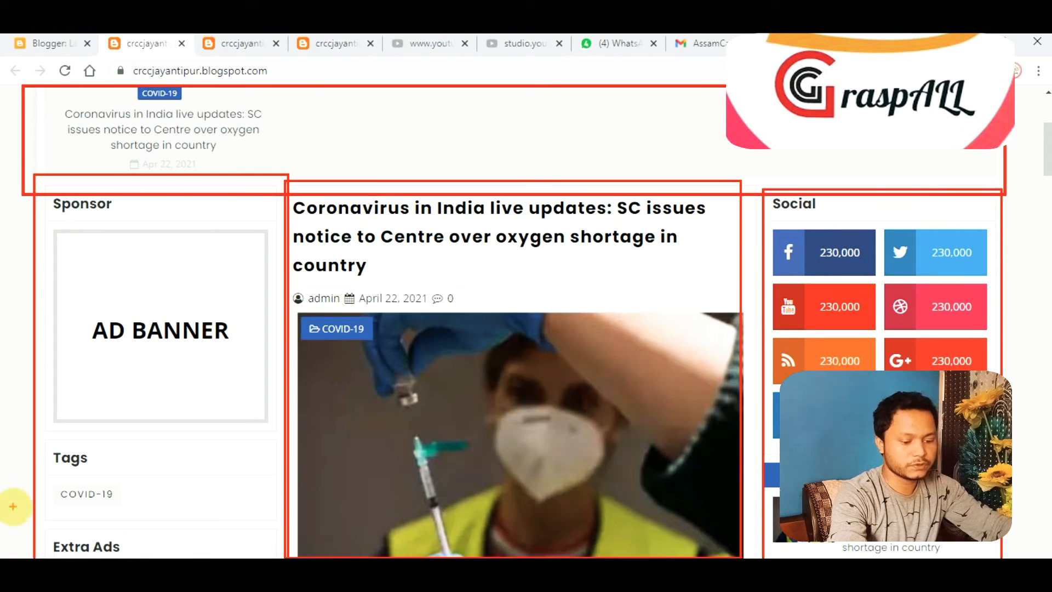
pyautogui.moveTo(6, 494)
pyautogui.mouseDown()
pyautogui.moveTo(639, 548)
pyautogui.moveTo(947, 558)
pyautogui.mouseUp()
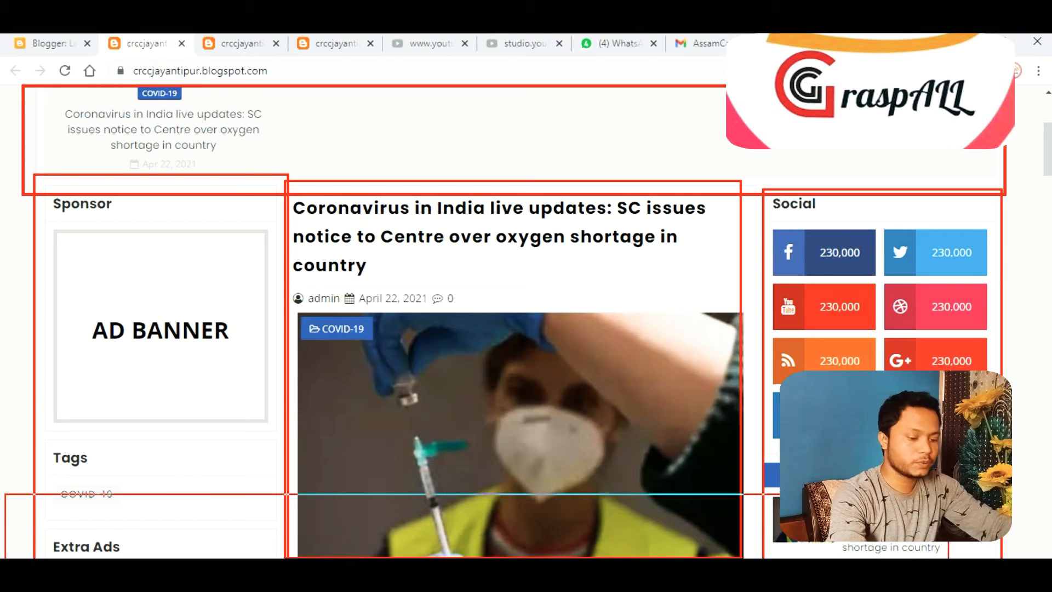
pyautogui.moveTo(1040, 557); pyautogui.dragTo(1041, 557)
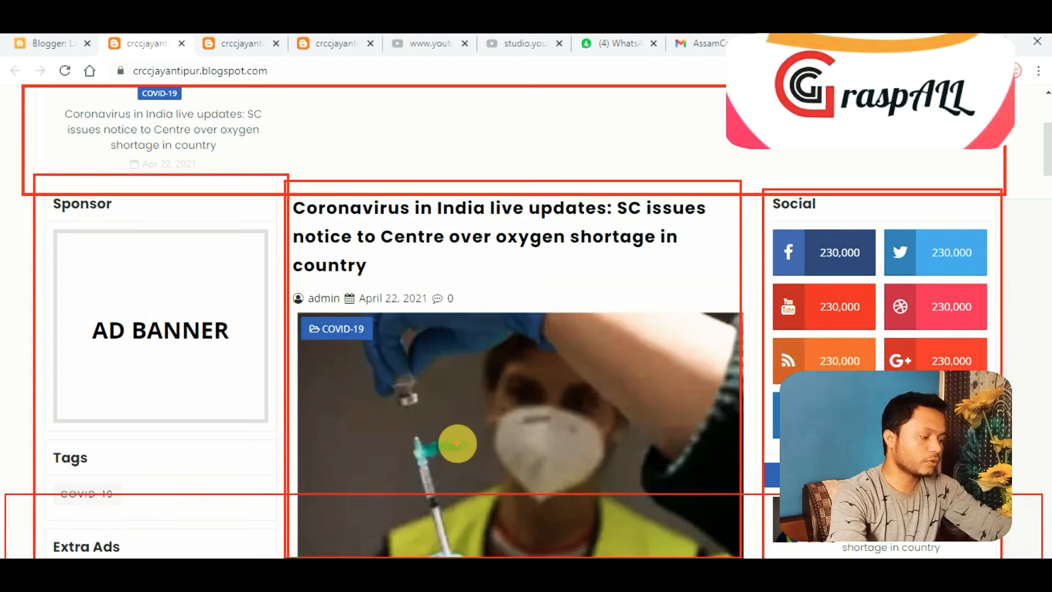
pyautogui.press('Escape')
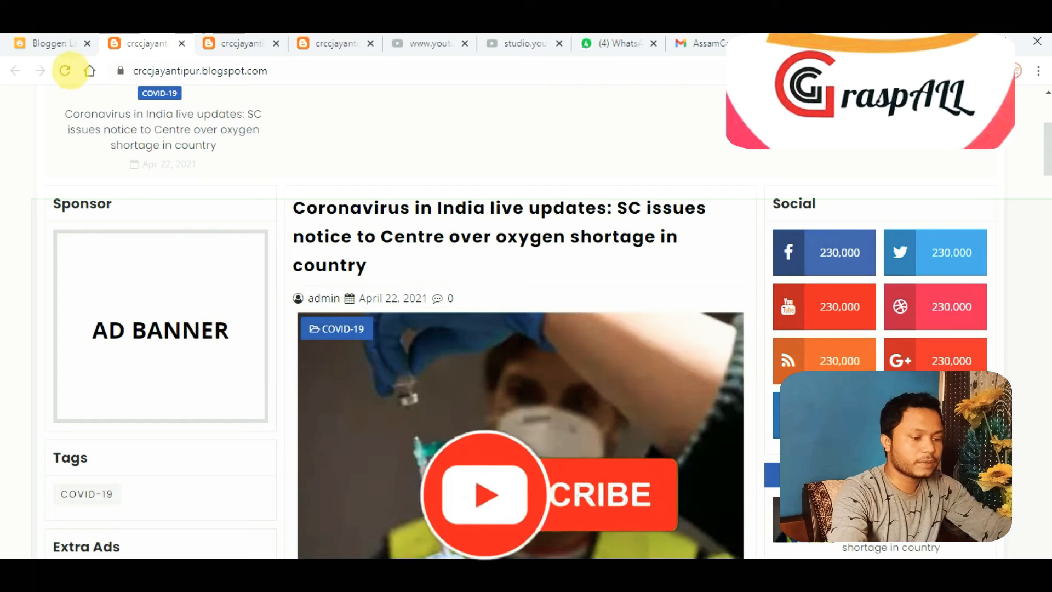
# Return to the Blogger Layout page, look over the theme option gadgets and open the Menu gadget's link list in the Main Menu section.
pyautogui.click(49, 42)
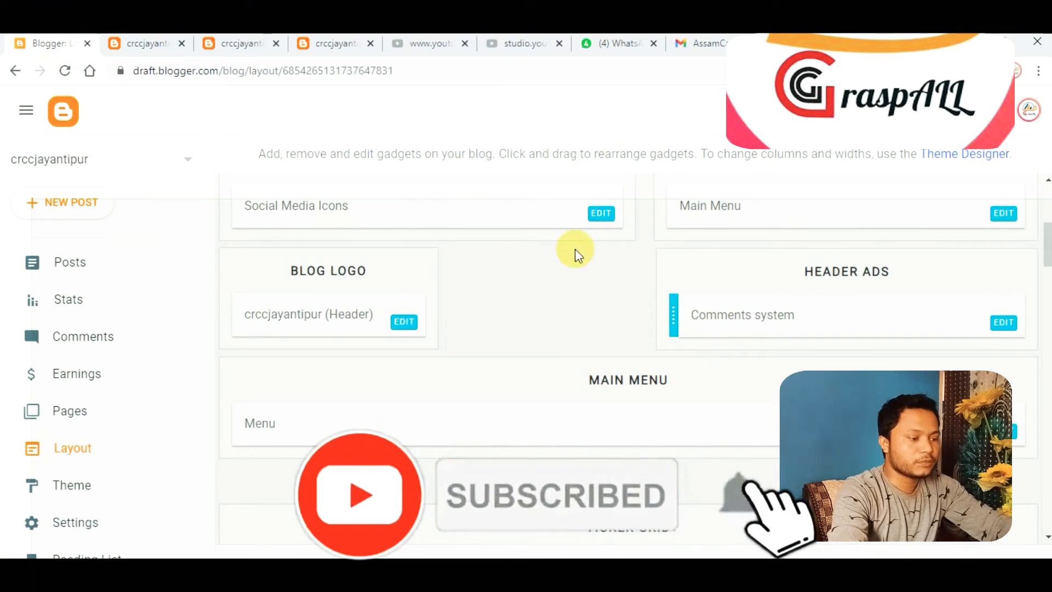
pyautogui.scroll(5, 357, 251)
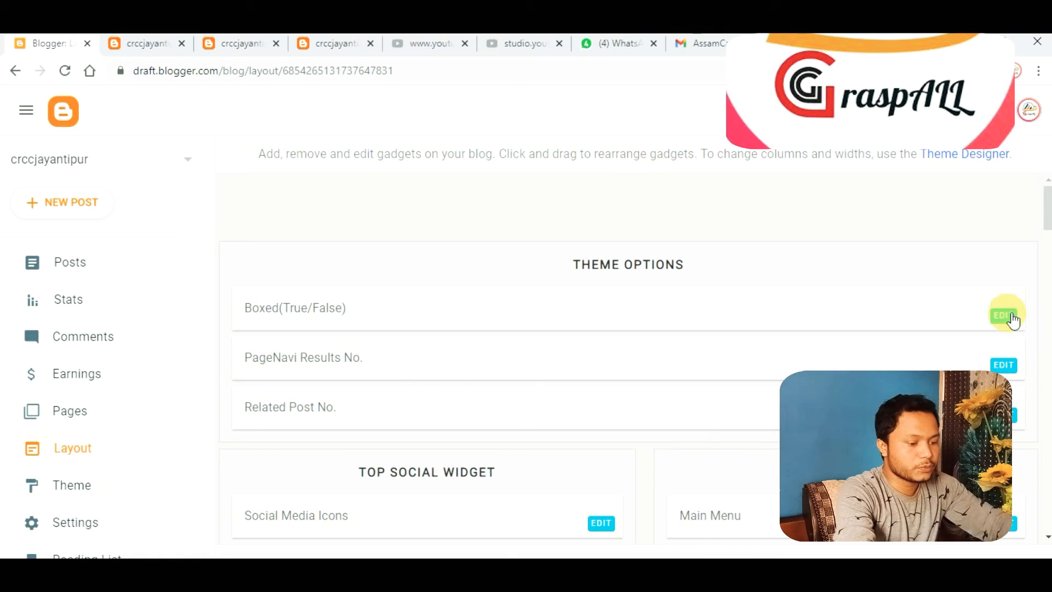
pyautogui.scroll(-1, 503, 193)
pyautogui.scroll(-4, 375, 383)
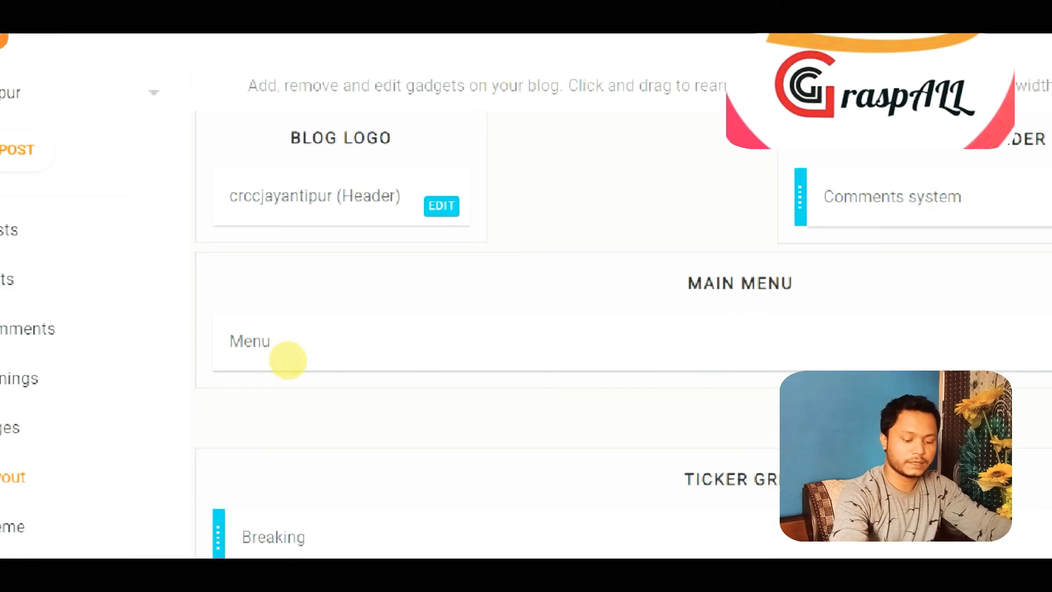
pyautogui.moveTo(215, 309); pyautogui.dragTo(606, 447)
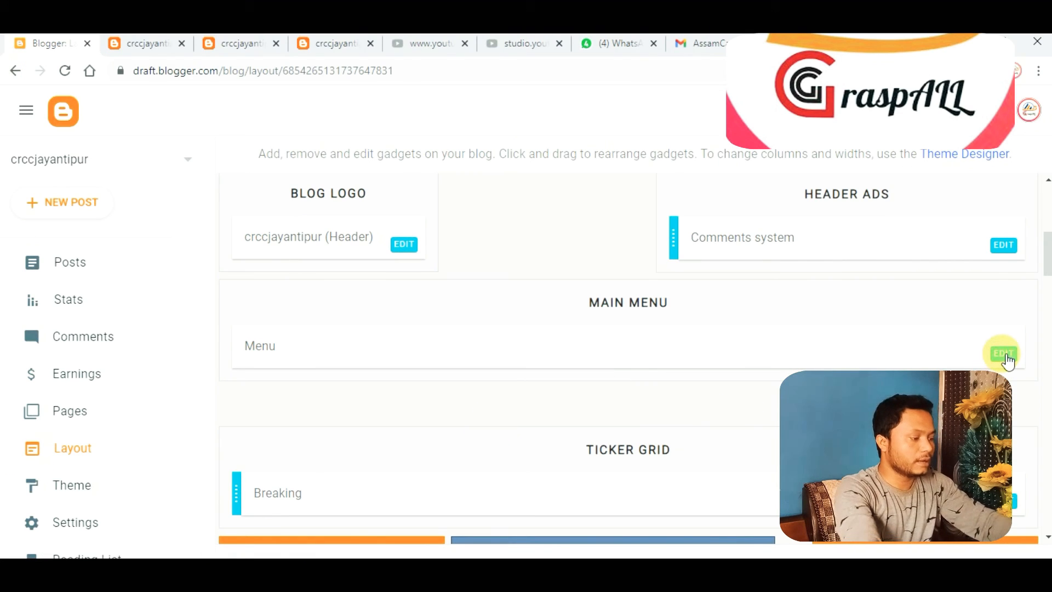
pyautogui.click(1008, 358)
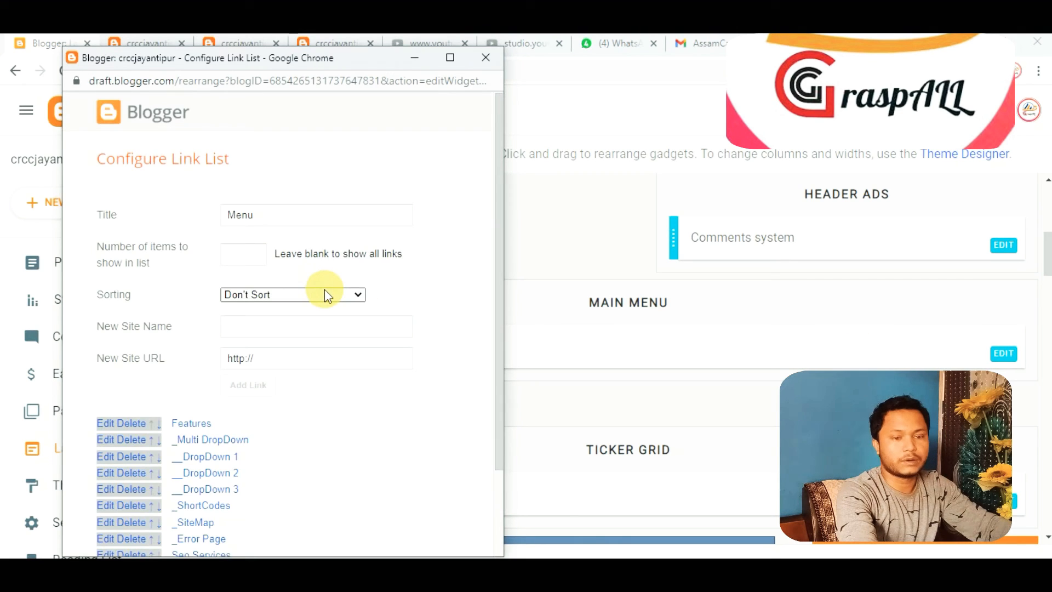
pyautogui.scroll(-2, 329, 427)
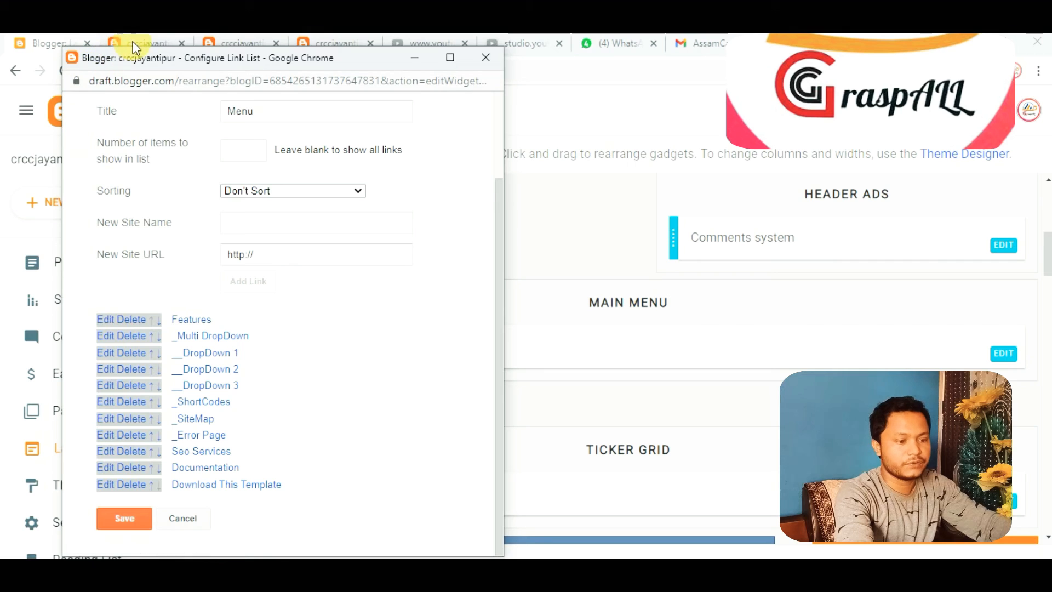
pyautogui.moveTo(190, 61); pyautogui.dragTo(190, 100)
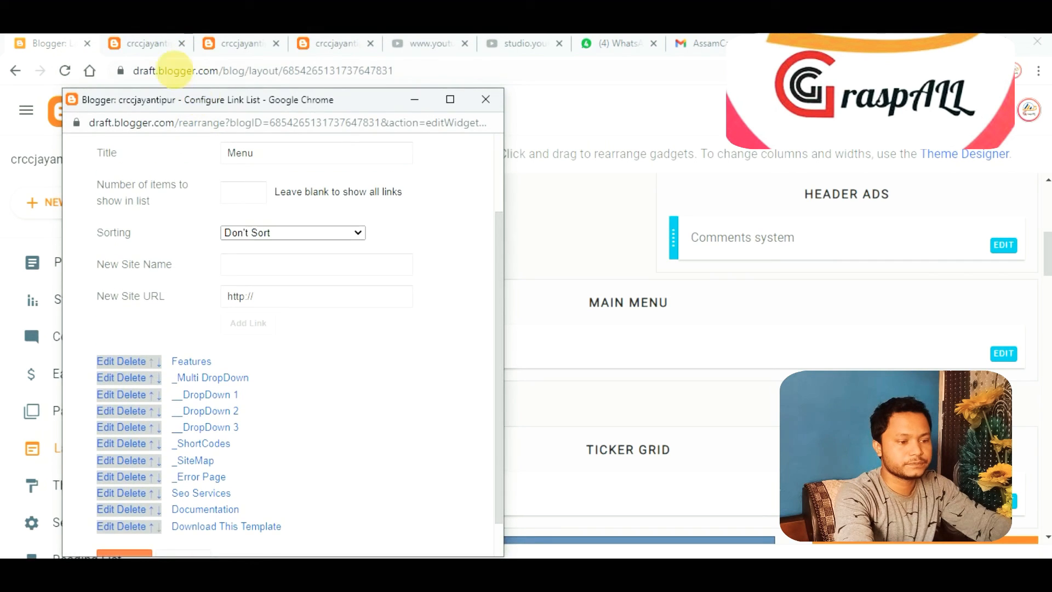
# Compare the link list with the published blog's menu bar and return to the Menu gadget's link list settings.
pyautogui.click(156, 49)
pyautogui.scroll(3, 200, 217)
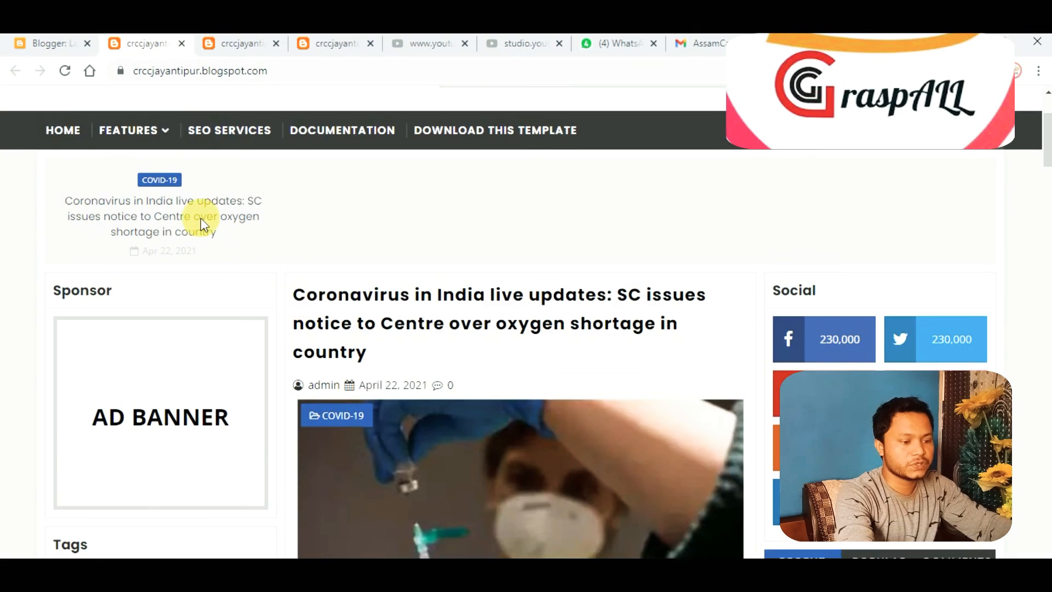
pyautogui.moveTo(153, 280)
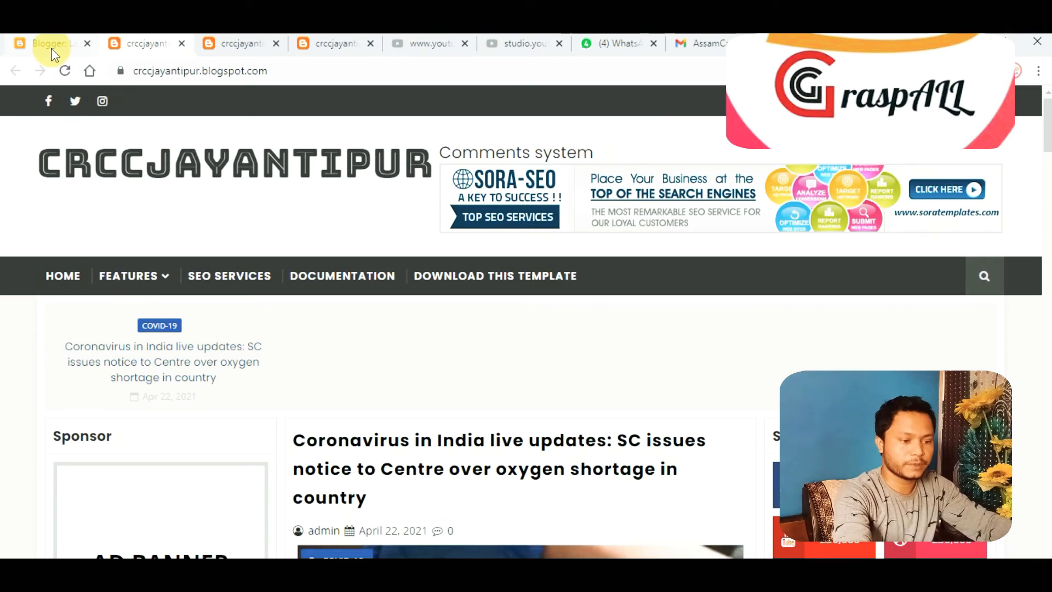
pyautogui.click(52, 50)
pyautogui.scroll(-5, 287, 417)
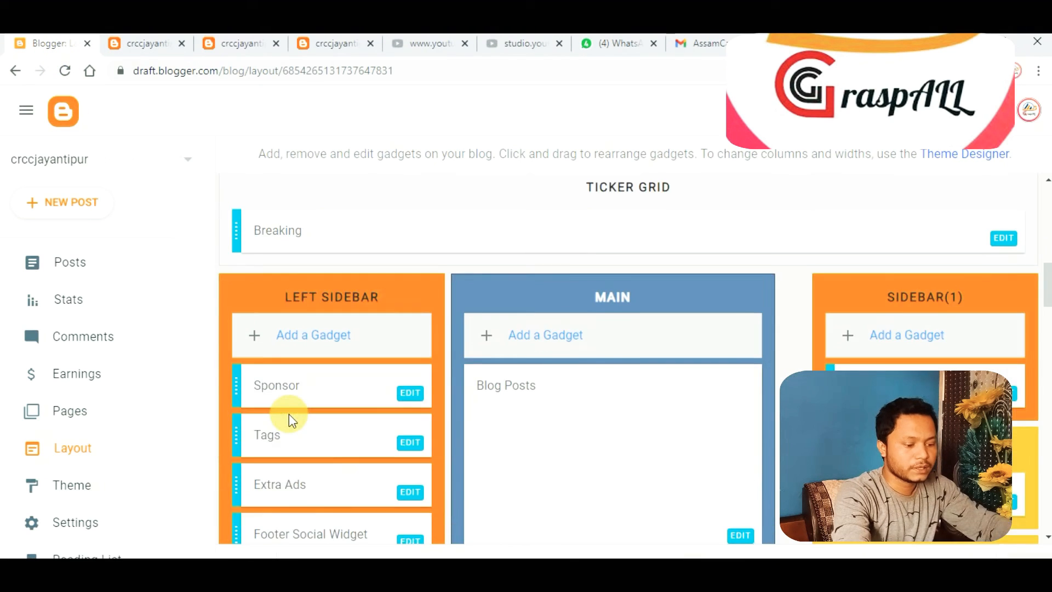
pyautogui.scroll(5, 289, 417)
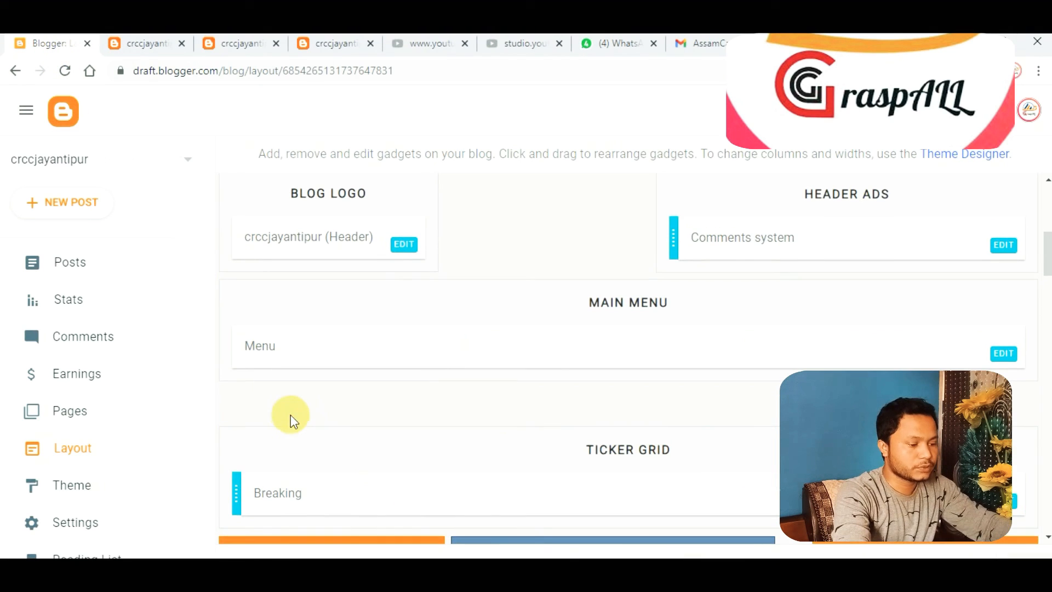
pyautogui.click(1002, 355)
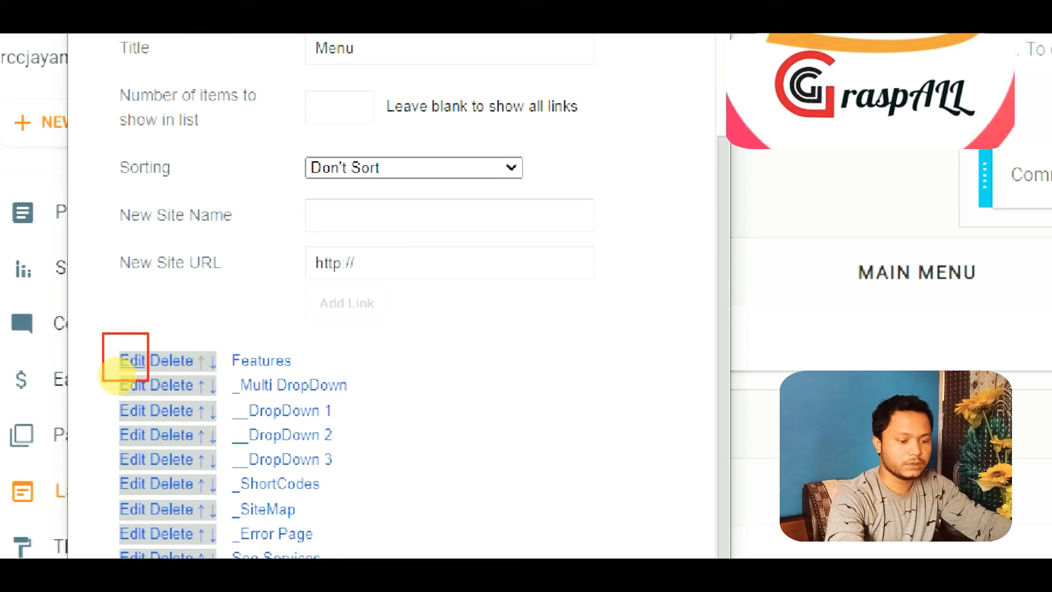
# Rename the Features link in the menu's link list as Notification and save the entry.
pyautogui.click(132, 361)
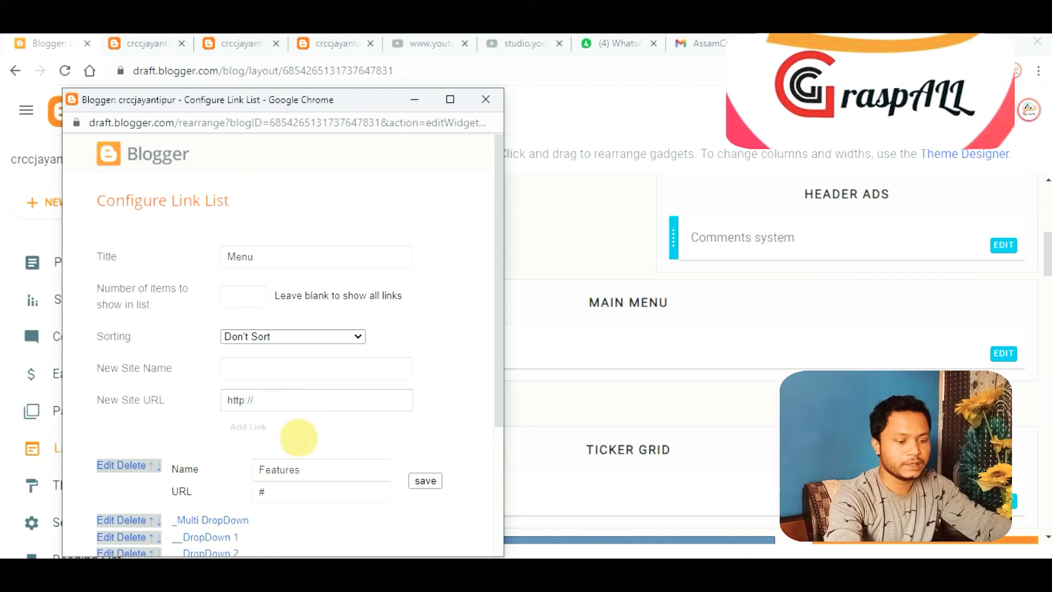
pyautogui.click(320, 470)
pyautogui.press('BackSpace')
pyautogui.press('BackSpace')
pyautogui.press('BackSpace')
pyautogui.press('BackSpace')
pyautogui.press('BackSpace')
pyautogui.press('BackSpace')
pyautogui.press('BackSpace')
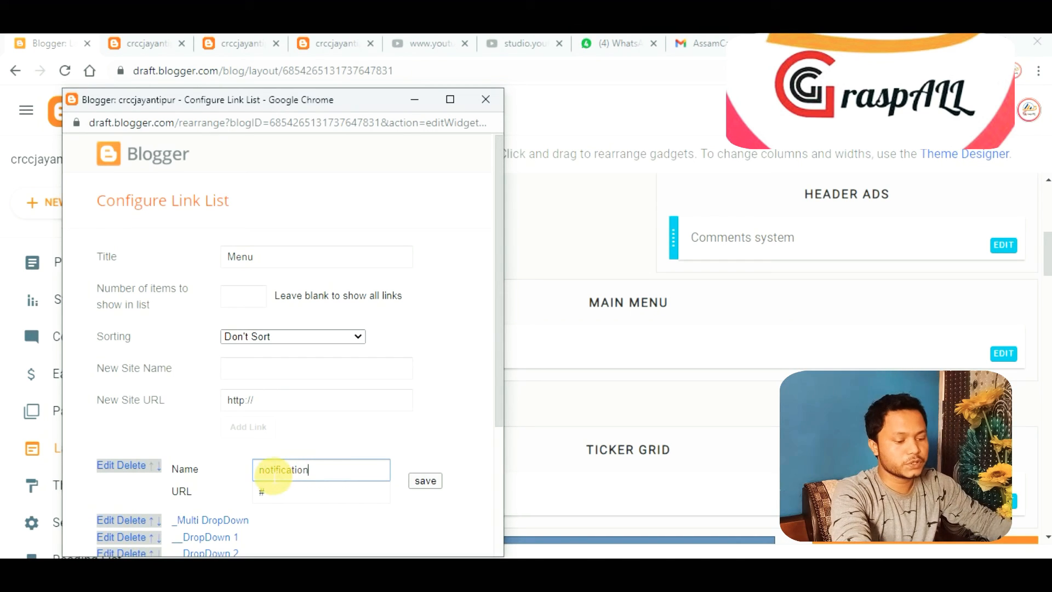
pyautogui.press('BackSpace')
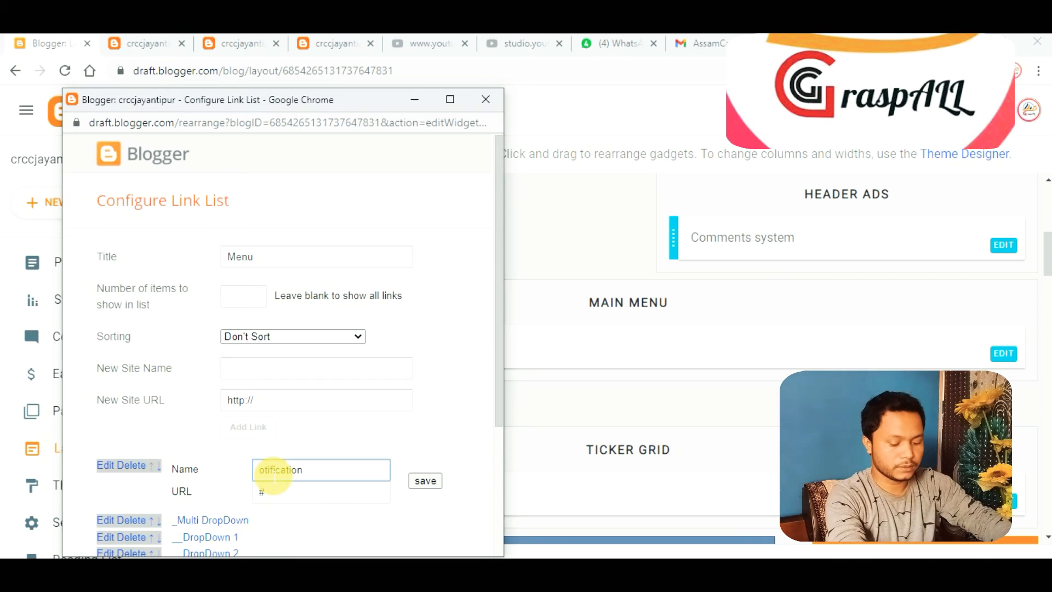
pyautogui.write('N')
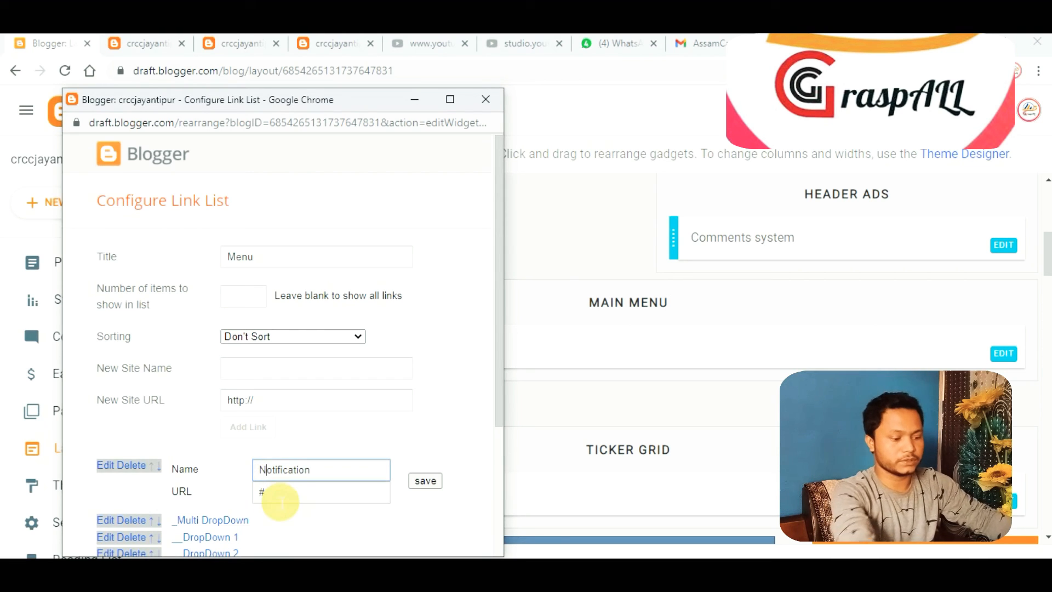
pyautogui.click(423, 481)
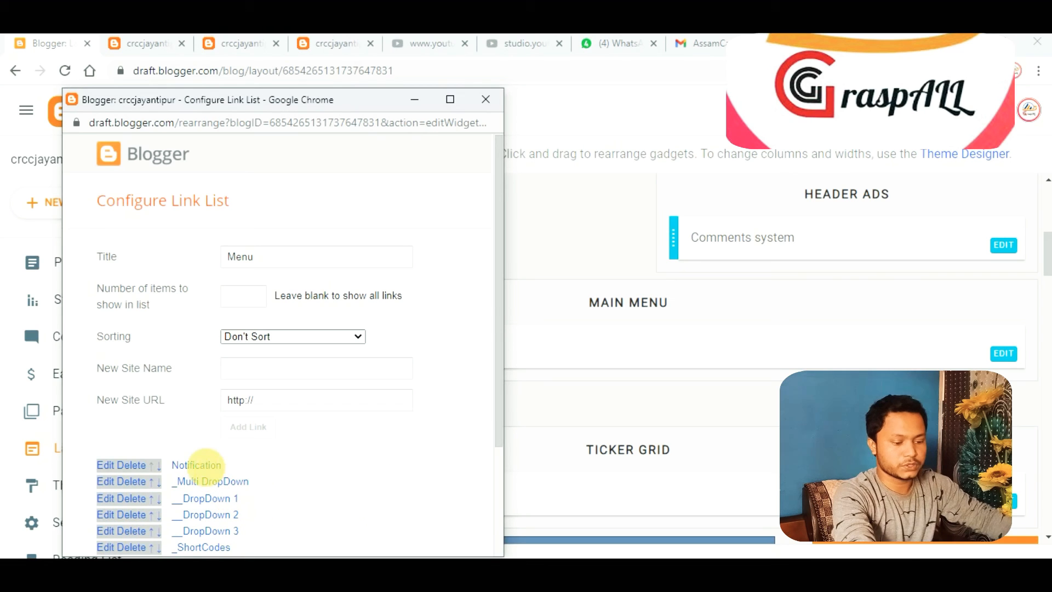
# Delete the _Multi DropDown, __DropDown 1, __DropDown 2, __DropDown 3, _ShortCodes and _Error Page links from the menu's link list.
pyautogui.scroll(-3, 266, 472)
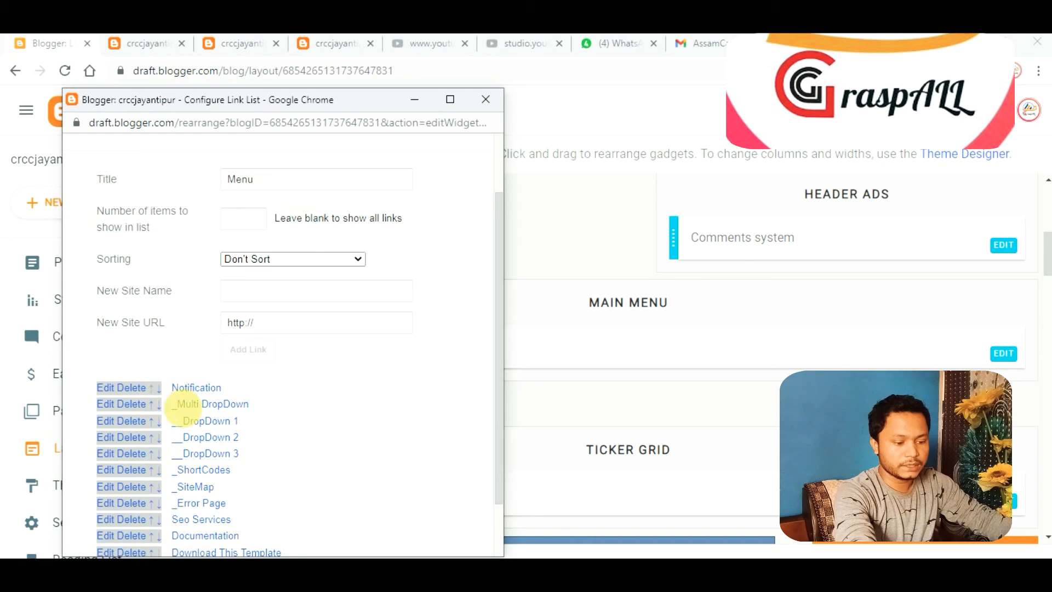
pyautogui.click(141, 405)
pyautogui.click(142, 405)
pyautogui.click(142, 405)
pyautogui.click(141, 405)
pyautogui.click(141, 405)
pyautogui.click(141, 421)
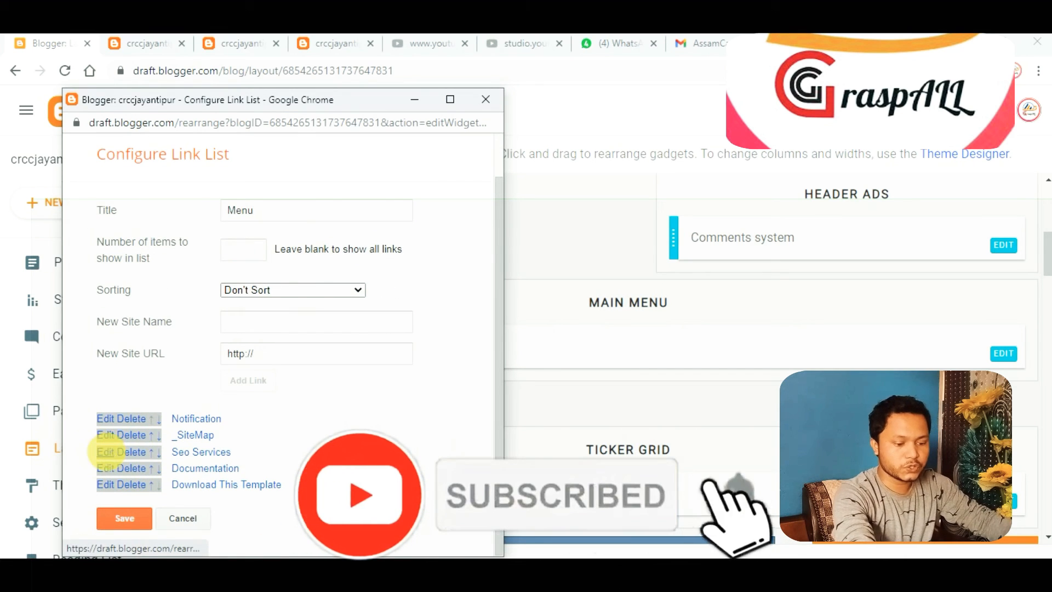
# Rename the Seo Services link as Video and save the entry.
pyautogui.click(110, 453)
pyautogui.scroll(-2, 220, 433)
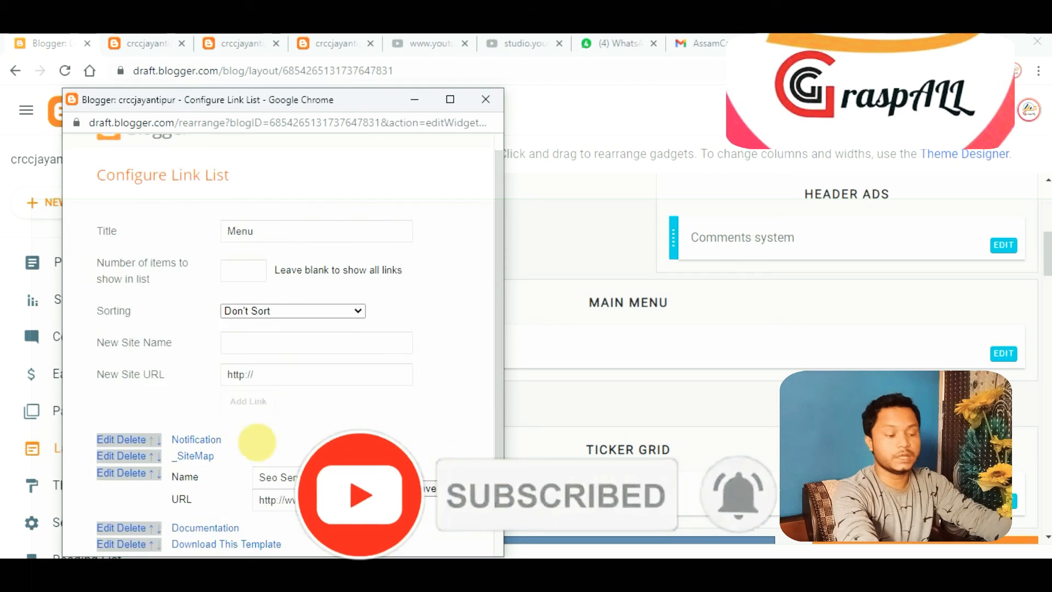
pyautogui.click(337, 426)
pyautogui.press('BackSpace')
pyautogui.press('BackSpace')
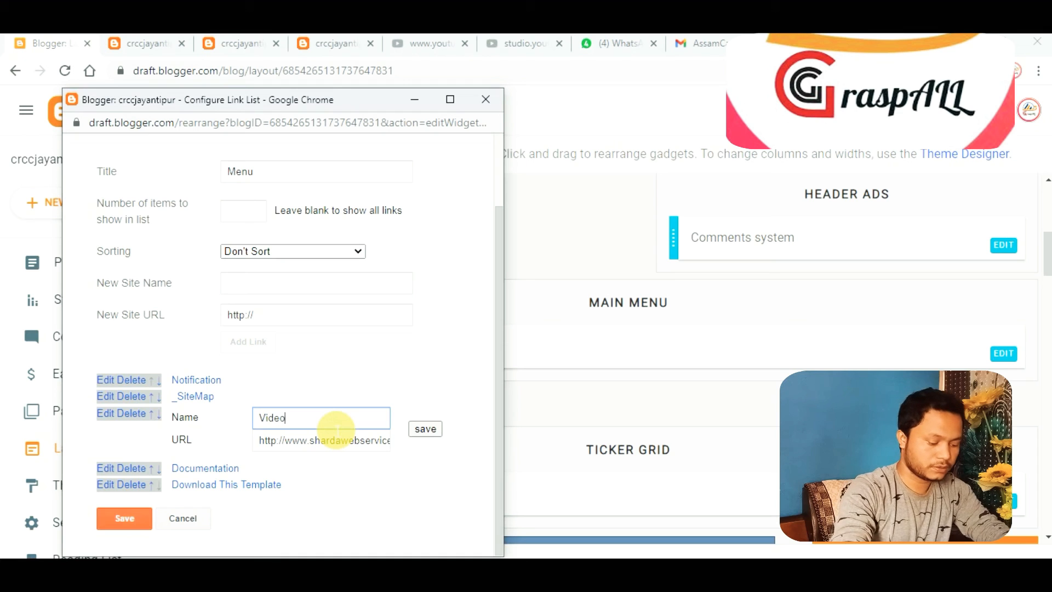
pyautogui.click(425, 428)
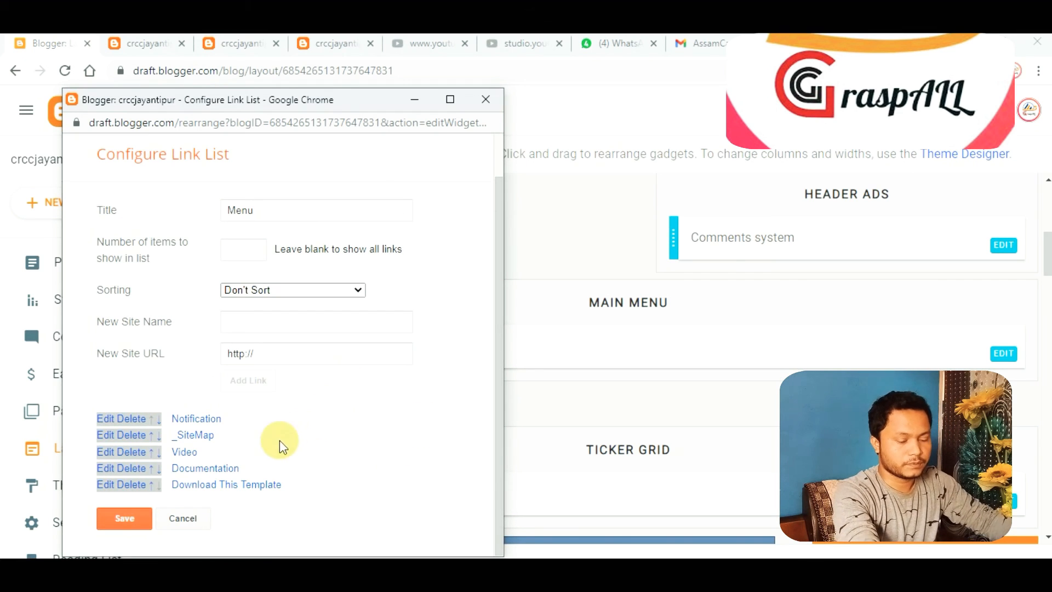
# Rename the Documentation link as Training and save the entry with its existing URL.
pyautogui.click(107, 469)
pyautogui.scroll(-1, 317, 496)
pyautogui.click(329, 443)
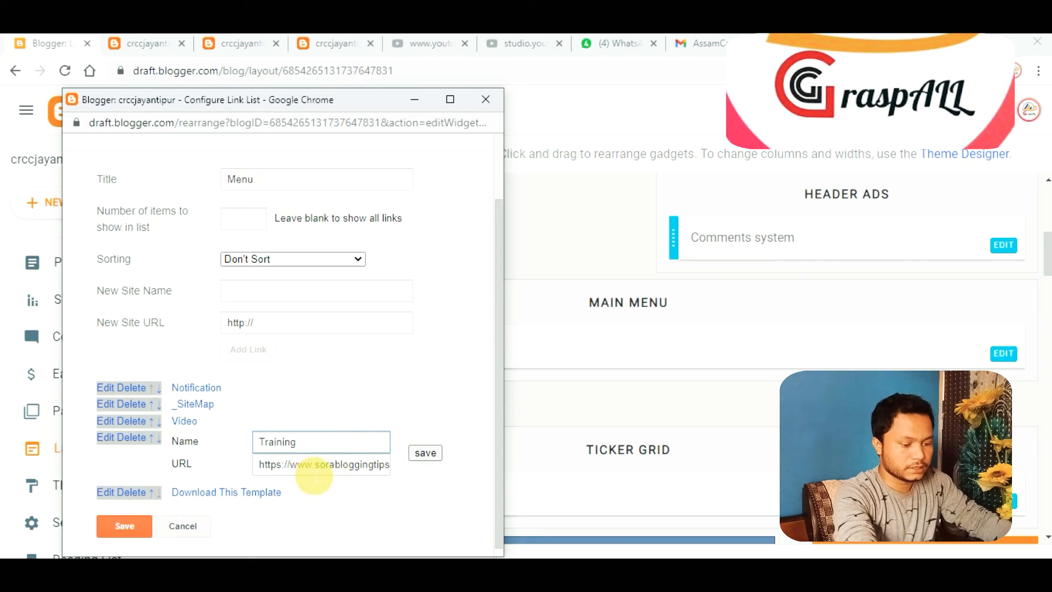
pyautogui.moveTo(315, 464); pyautogui.dragTo(456, 484)
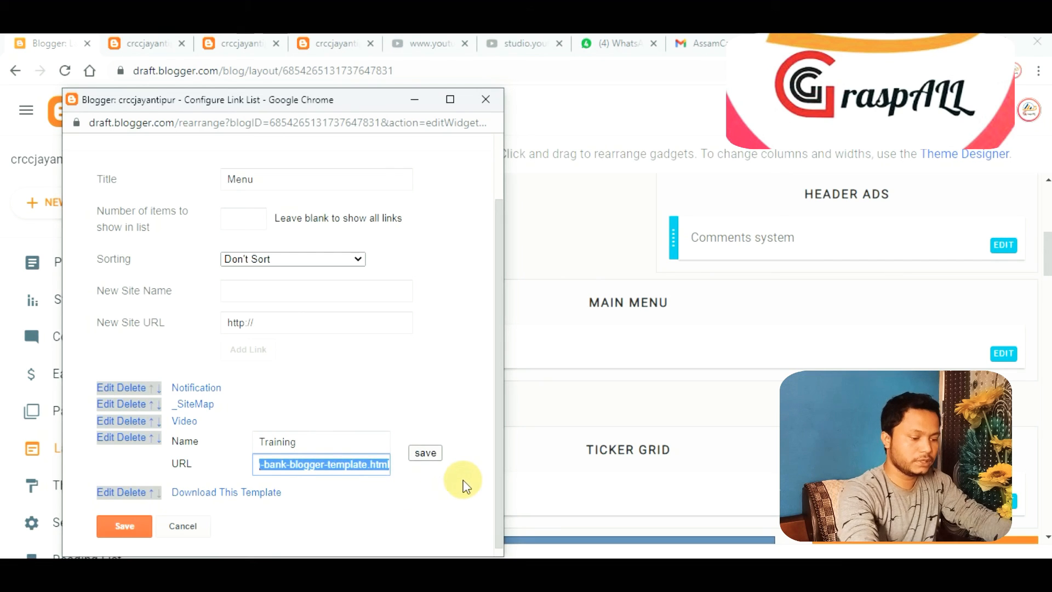
pyautogui.click(463, 485)
pyautogui.click(426, 453)
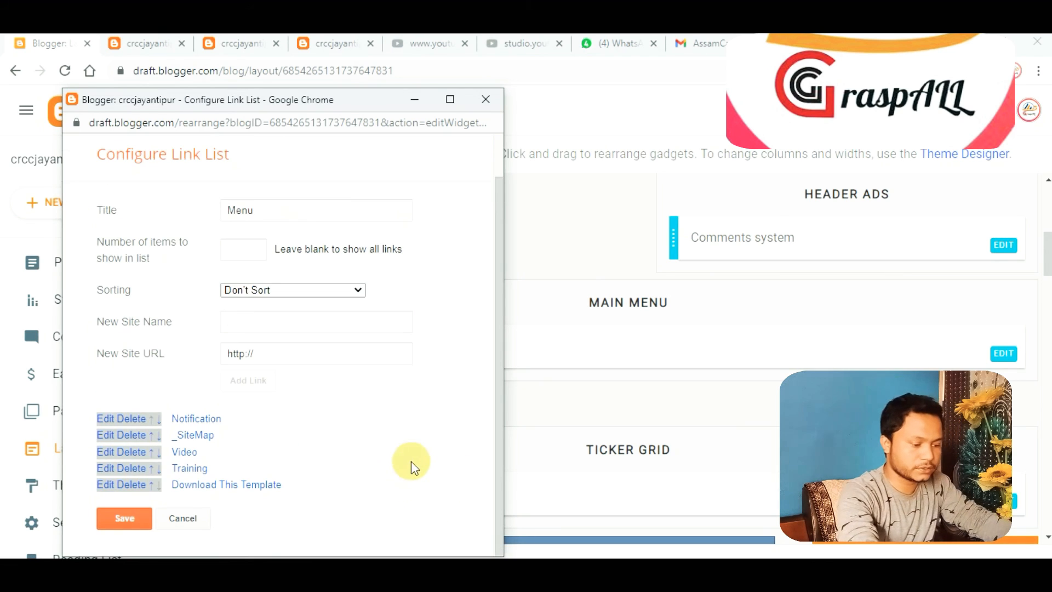
# Rename the Download This Template link as Document, keeping its URL, and save the whole Menu link list.
pyautogui.click(109, 485)
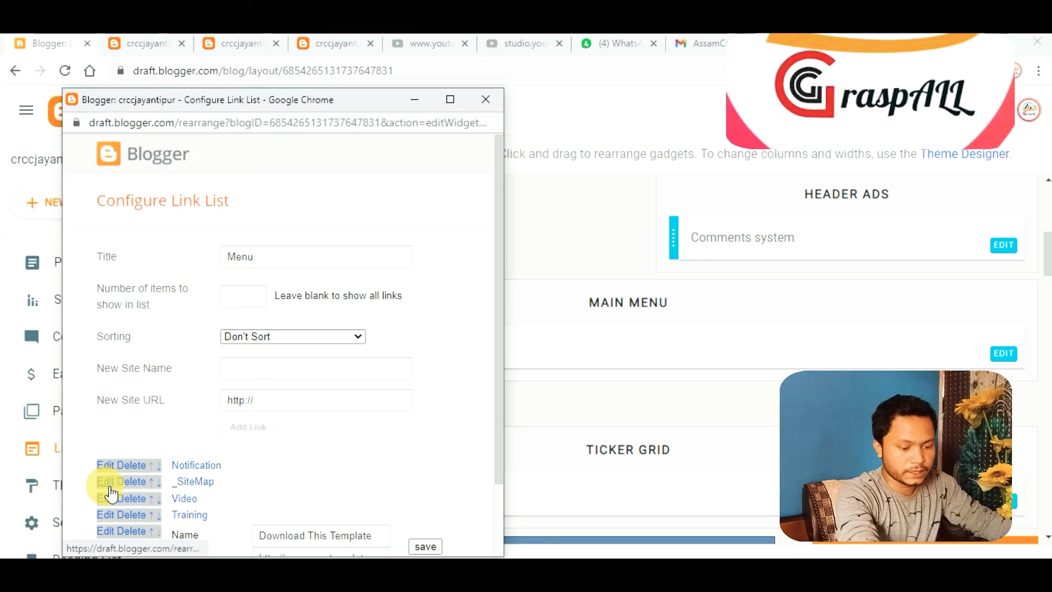
pyautogui.scroll(-2, 269, 444)
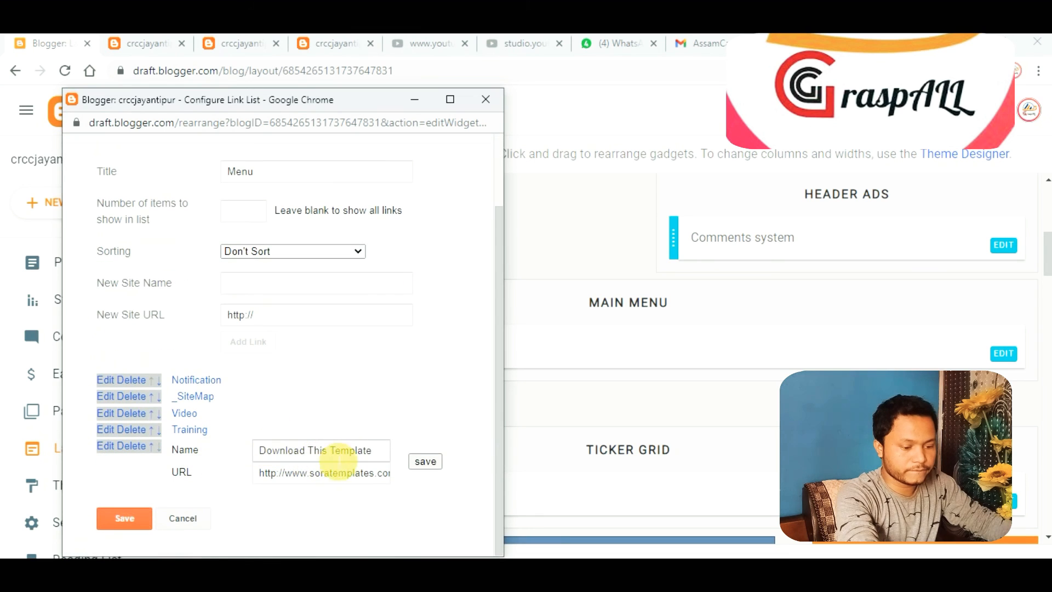
pyautogui.click(378, 452)
pyautogui.press('BackSpace')
pyautogui.press('BackSpace')
pyautogui.press('BackSpace')
pyautogui.press('BackSpace')
pyautogui.press('BackSpace')
pyautogui.press('BackSpace')
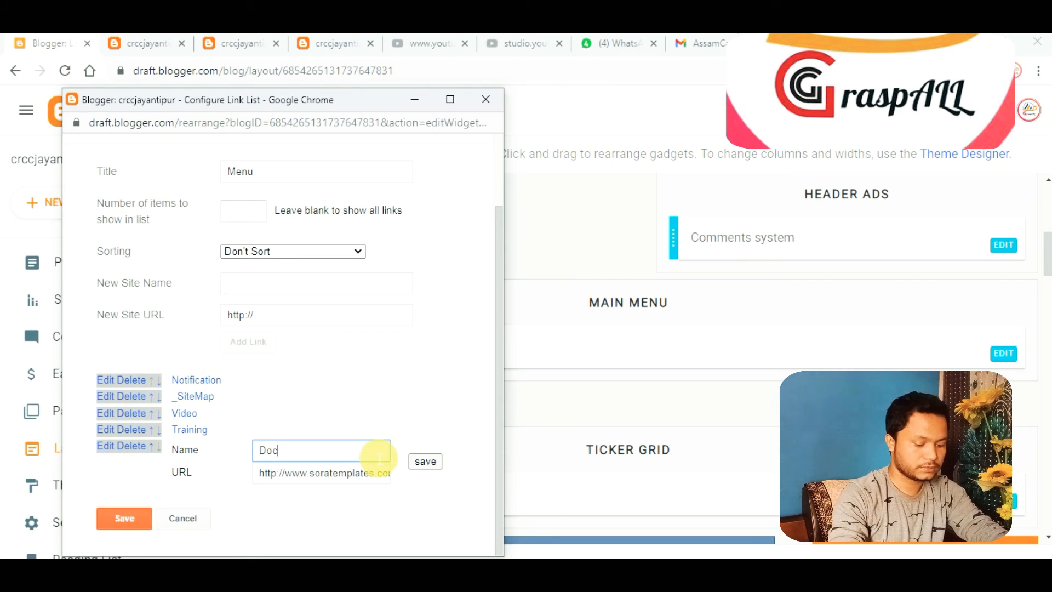
pyautogui.write('nt')
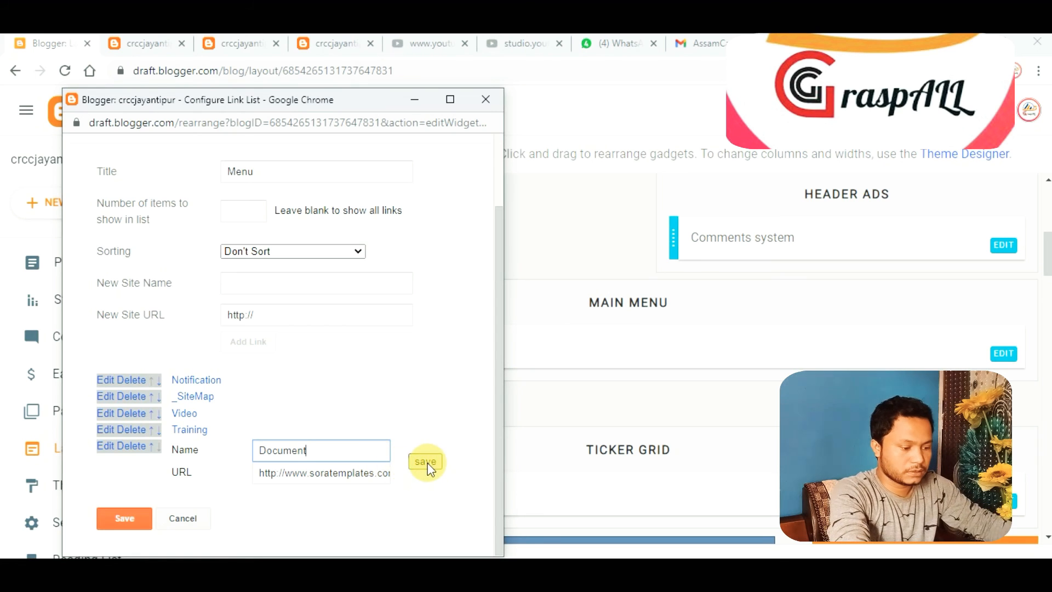
pyautogui.click(319, 482)
pyautogui.hotkey('ctrl', 'a')
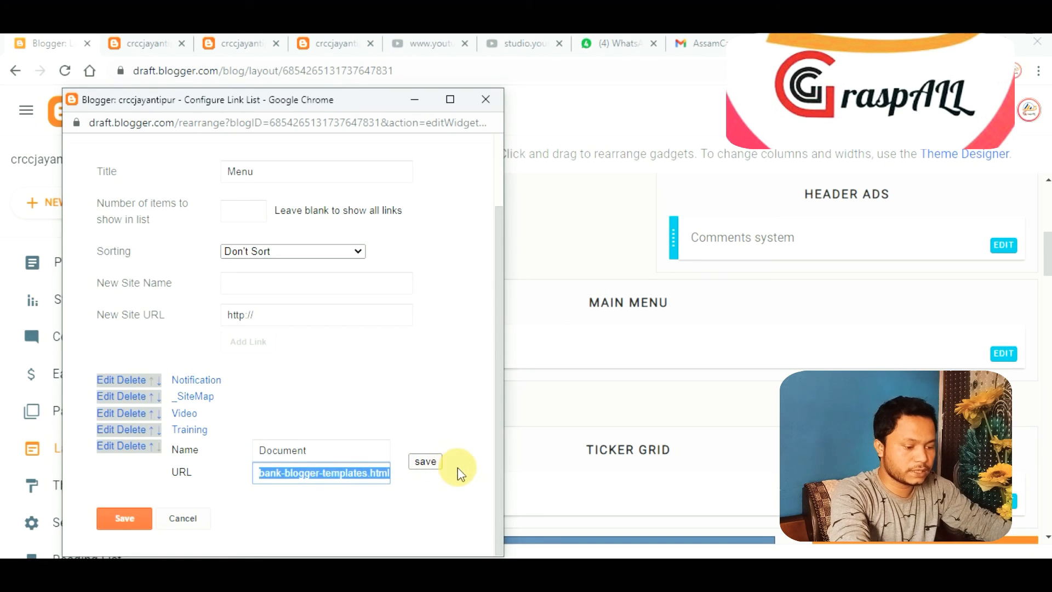
pyautogui.click(425, 461)
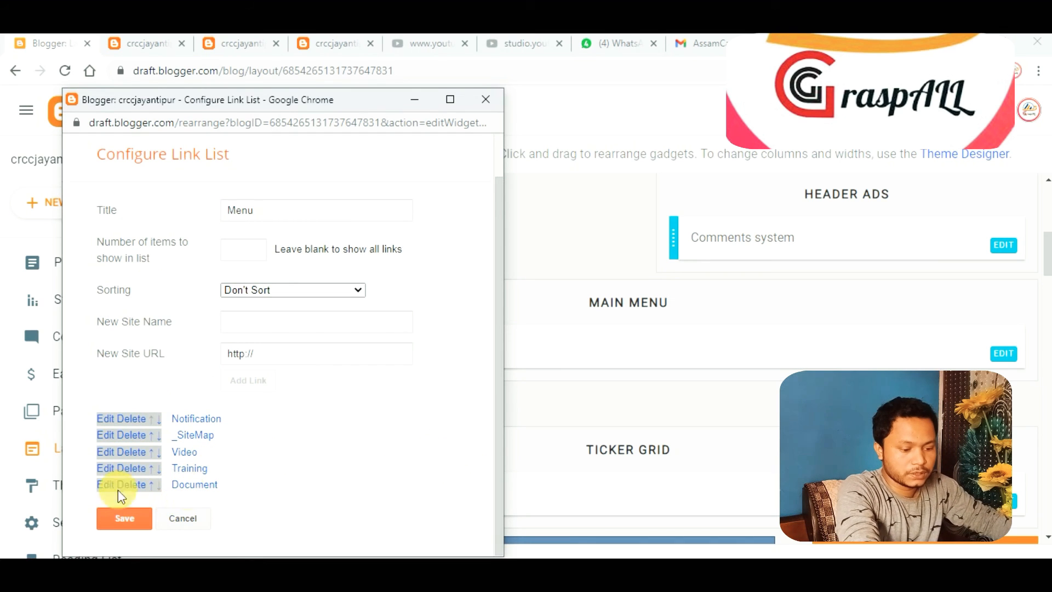
pyautogui.click(128, 520)
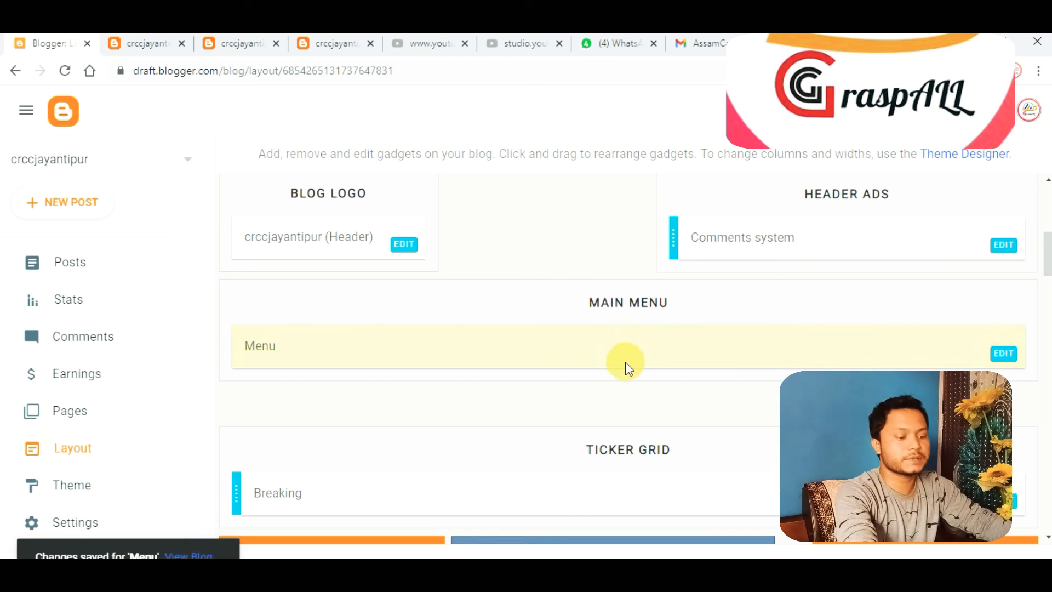
# Switch to the published blog and outline its menu bar entries on screen.
pyautogui.click(145, 45)
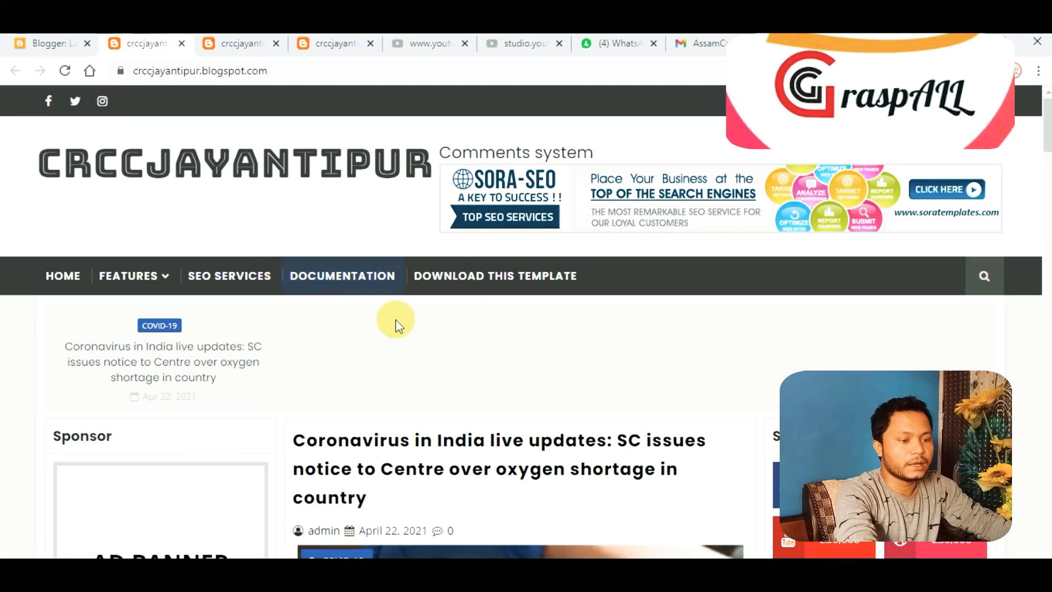
pyautogui.scroll(-10, 395, 321)
pyautogui.scroll(10, 317, 256)
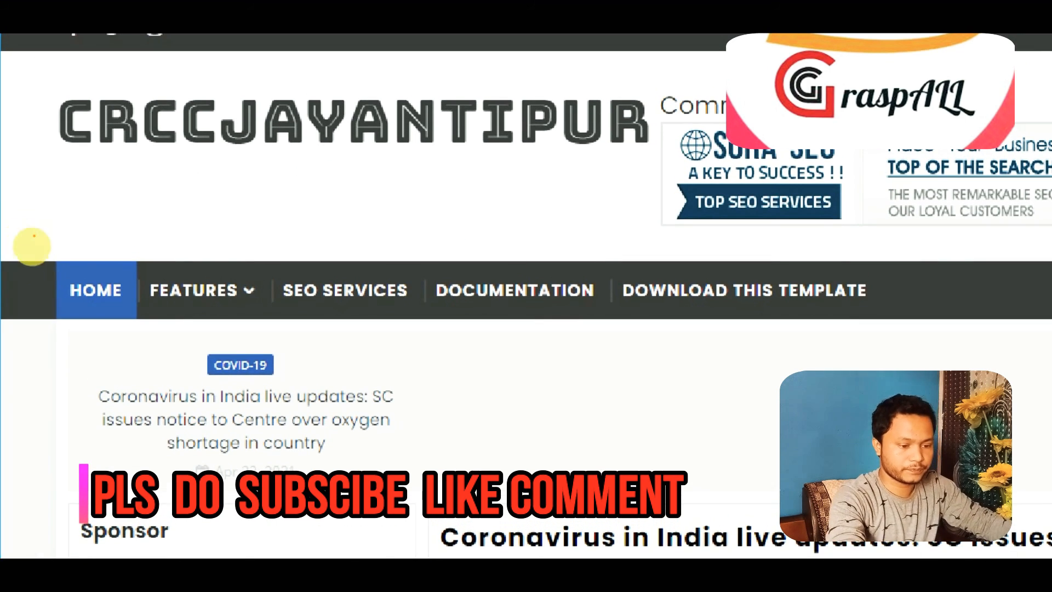
pyautogui.moveTo(33, 236); pyautogui.dragTo(272, 324)
pyautogui.moveTo(16, 233)
pyautogui.mouseDown()
pyautogui.moveTo(104, 293)
pyautogui.moveTo(521, 319)
pyautogui.moveTo(587, 310)
pyautogui.mouseUp()
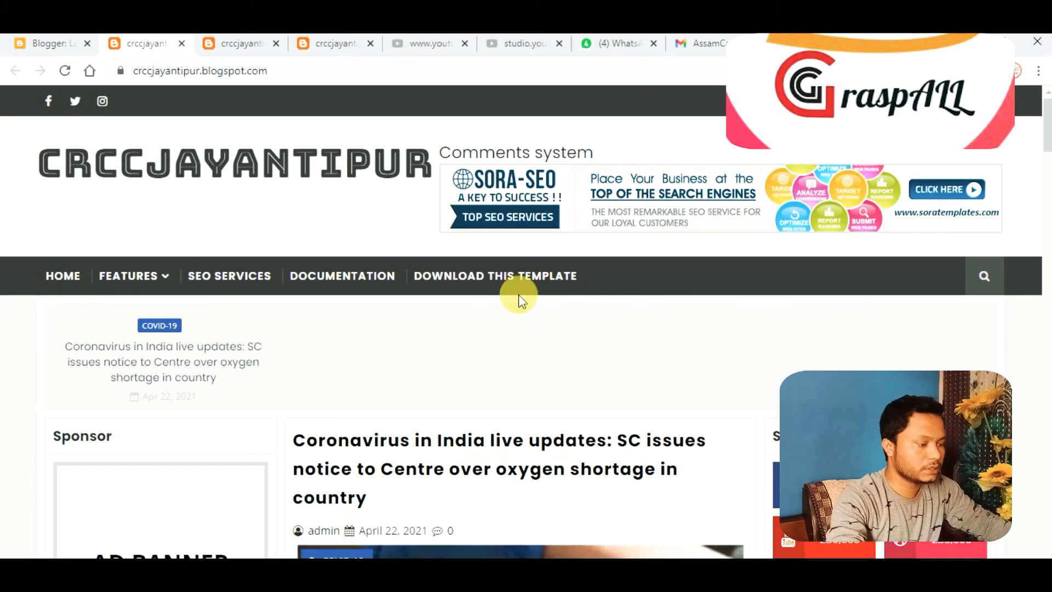
# Reload the published blog and check the menu bar for the renamed entries.
pyautogui.click(63, 72)
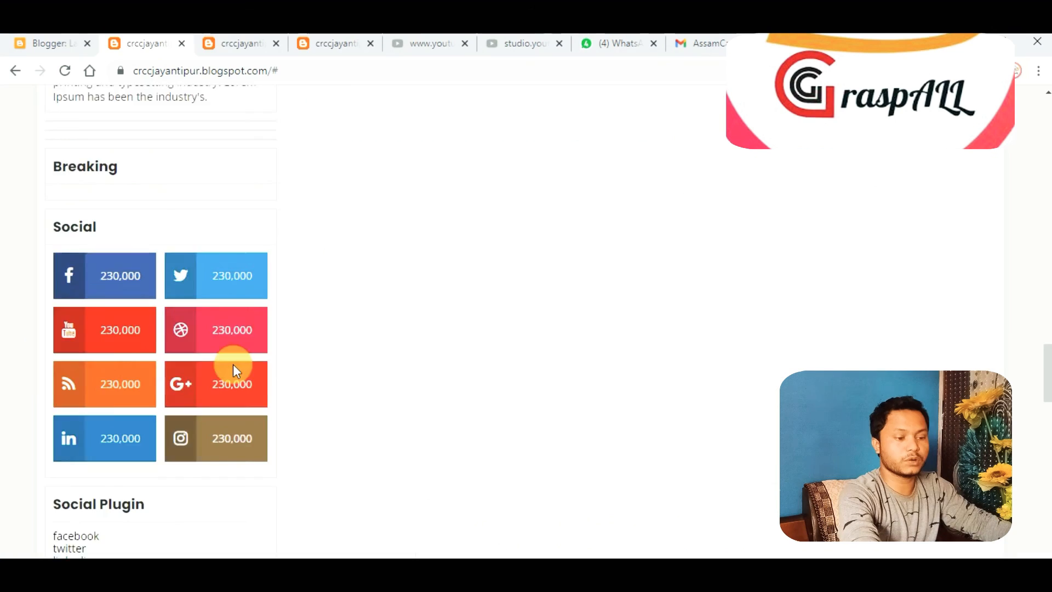
pyautogui.scroll(5, 233, 366)
pyautogui.scroll(5, 296, 351)
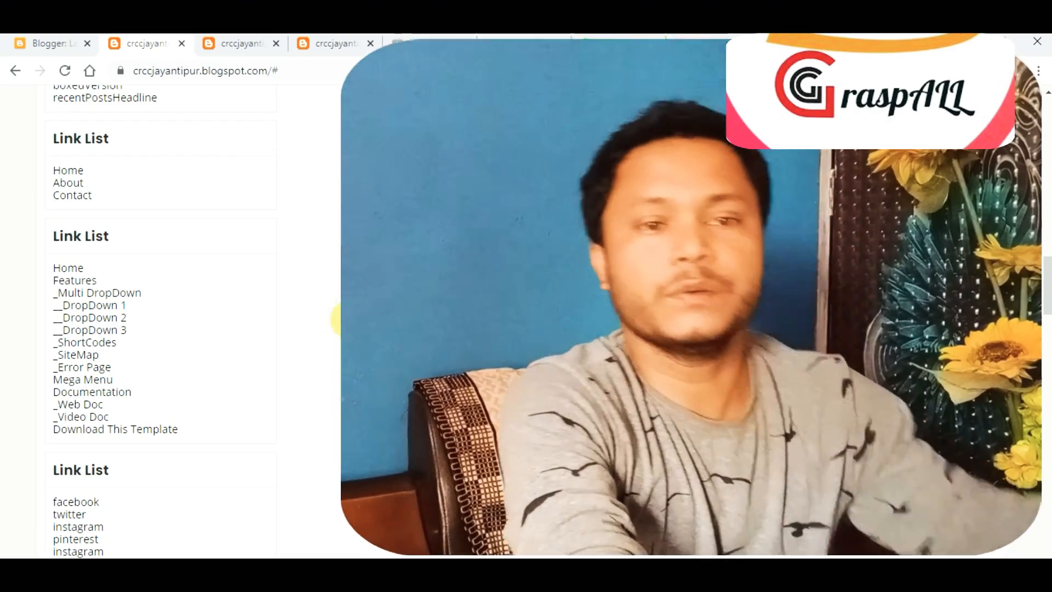
pyautogui.scroll(7, 362, 340)
pyautogui.scroll(10, 331, 353)
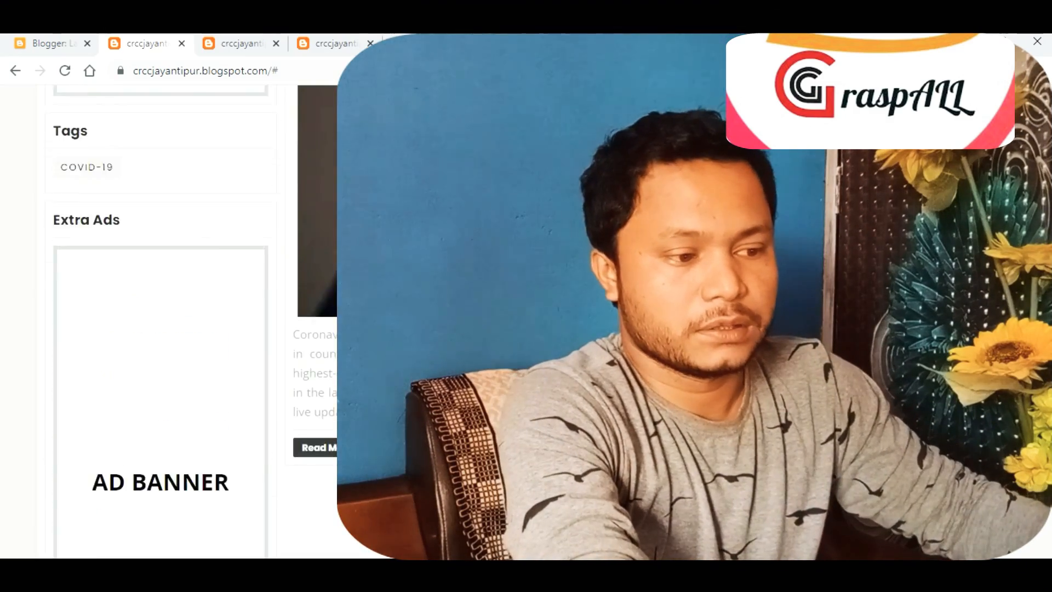
pyautogui.scroll(6, 309, 343)
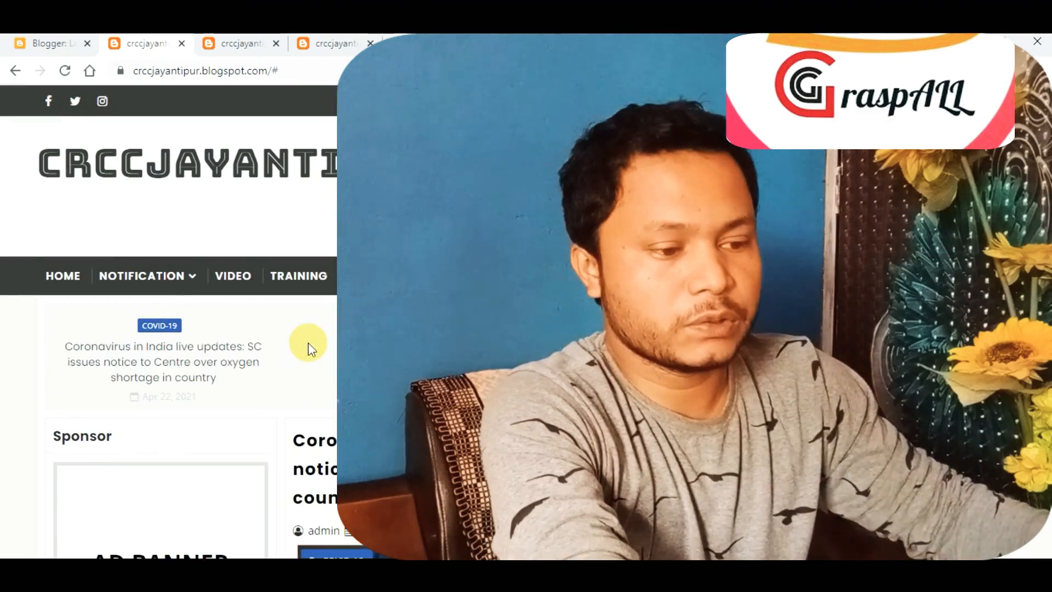